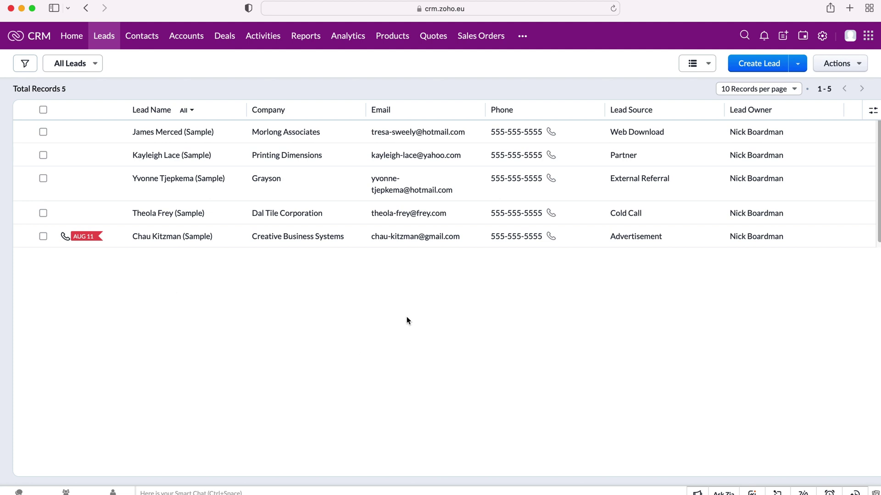
# Step: Fill the new lead form: salutation Mr., the lead's names, email, website, company CRMCrew, title Director, phone
pyautogui.click(768, 69)
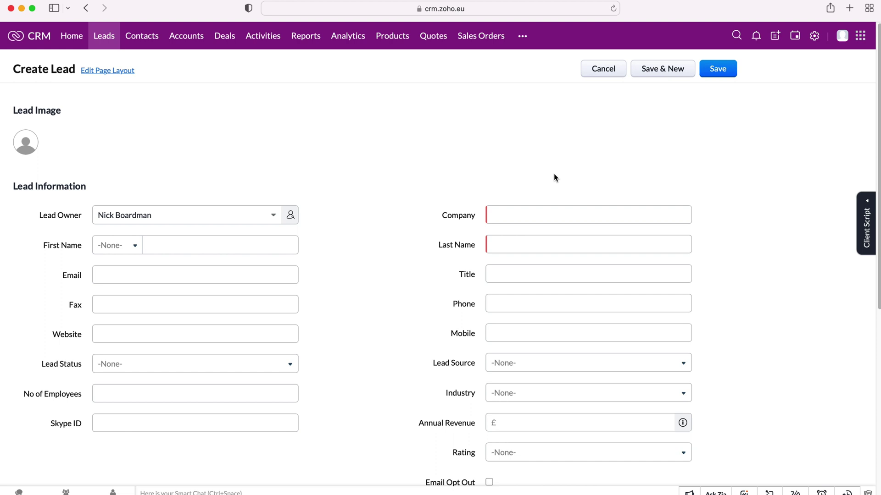
pyautogui.click(529, 215)
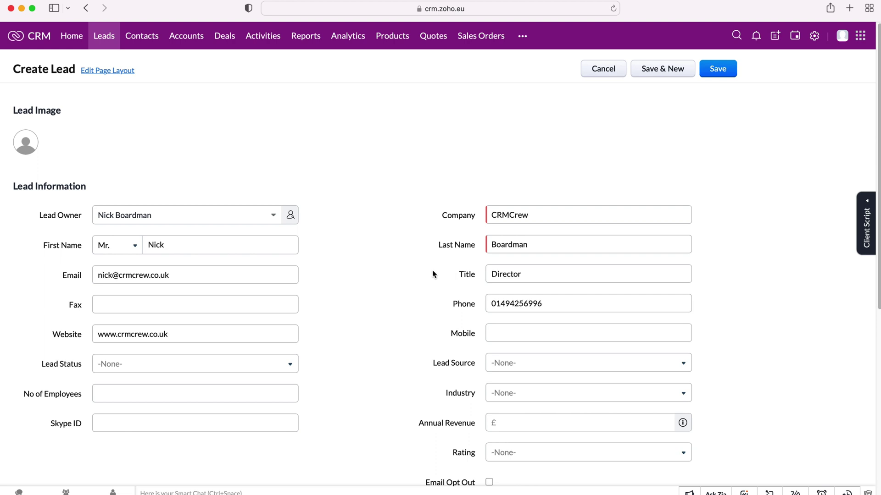
# Step: Set the lead status to Not Contacted
pyautogui.click(287, 364)
pyautogui.scroll(-1, 141, 400)
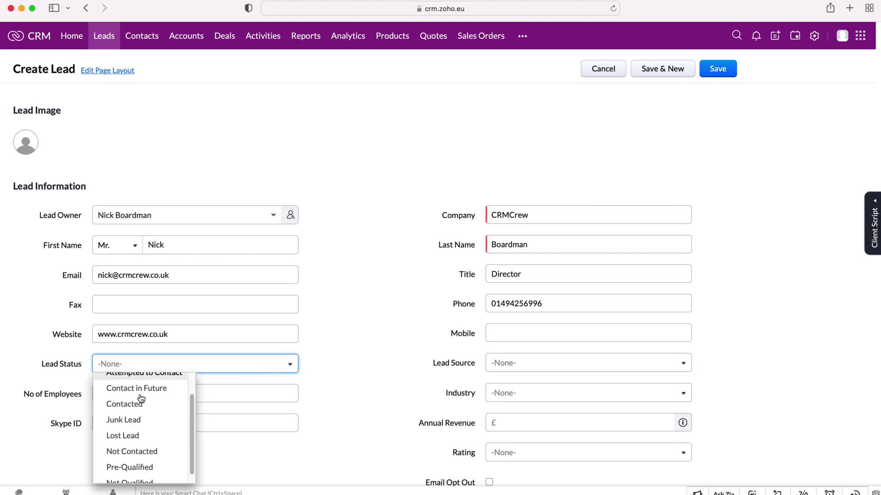
pyautogui.scroll(-1, 128, 448)
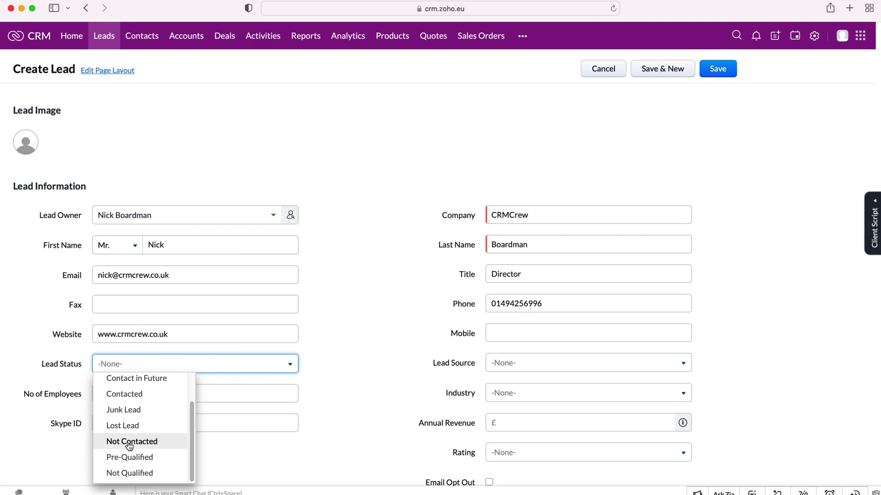
pyautogui.scroll(3, 130, 448)
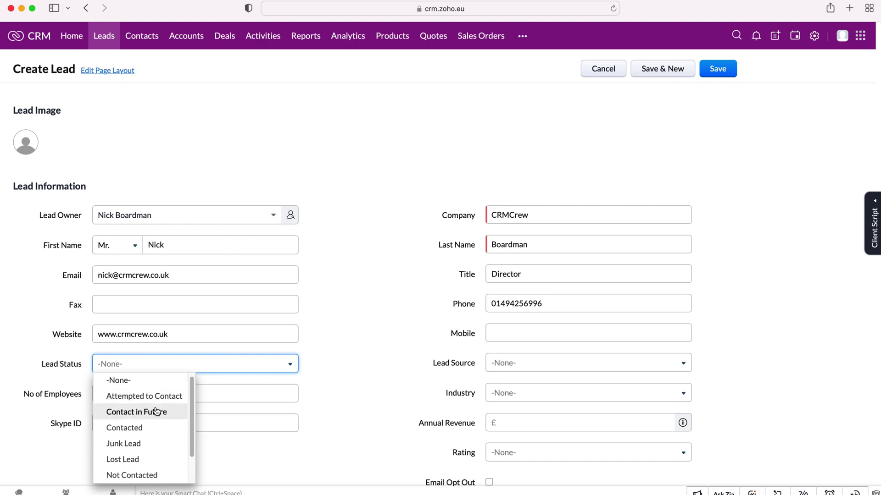
pyautogui.scroll(-3, 158, 413)
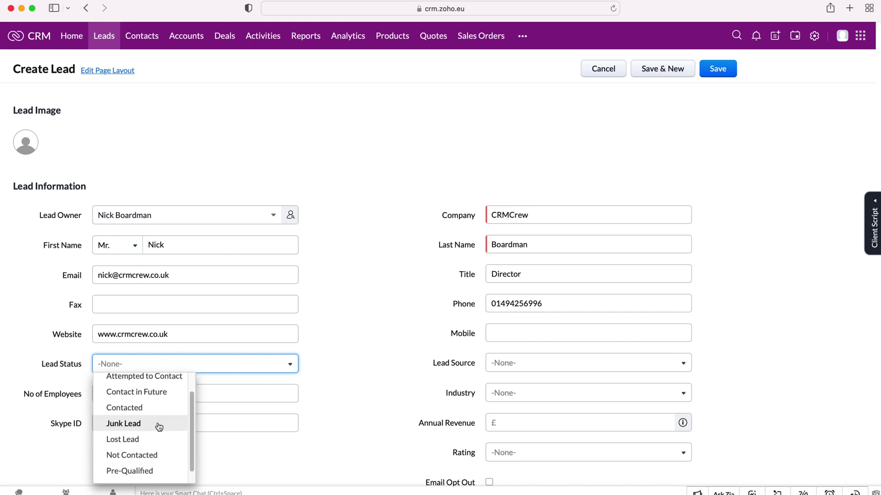
pyautogui.click(155, 443)
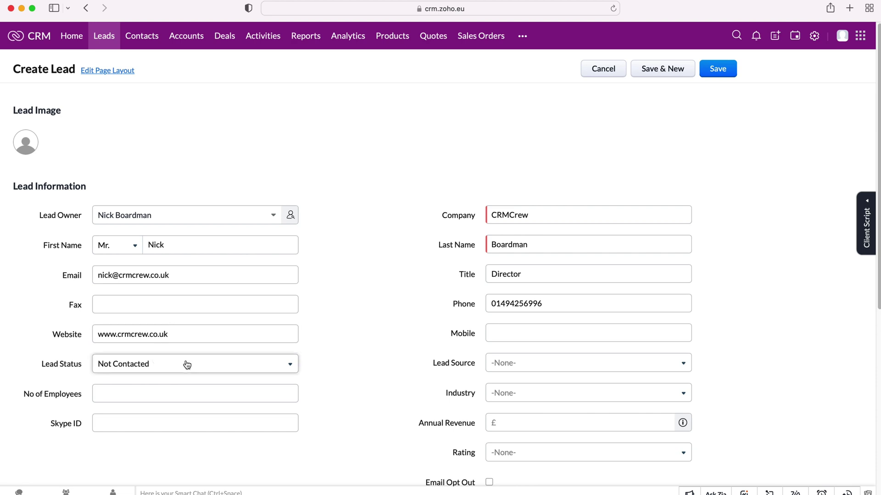
# Step: Set the lead source to Chat
pyautogui.click(584, 370)
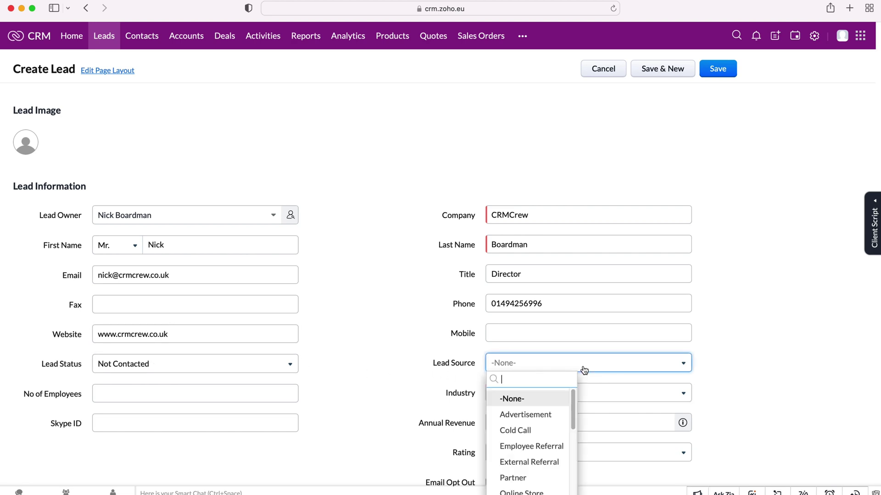
pyautogui.scroll(-2, 564, 411)
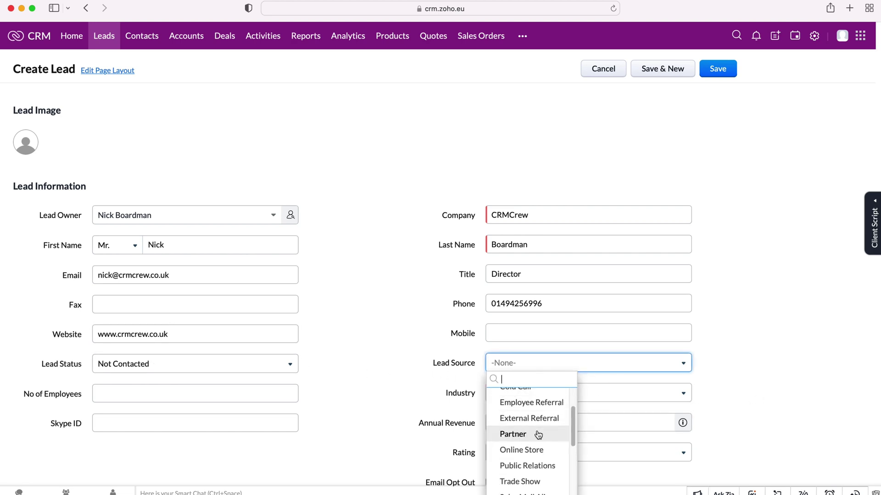
pyautogui.scroll(-3, 539, 433)
pyautogui.scroll(-3, 537, 441)
pyautogui.click(531, 471)
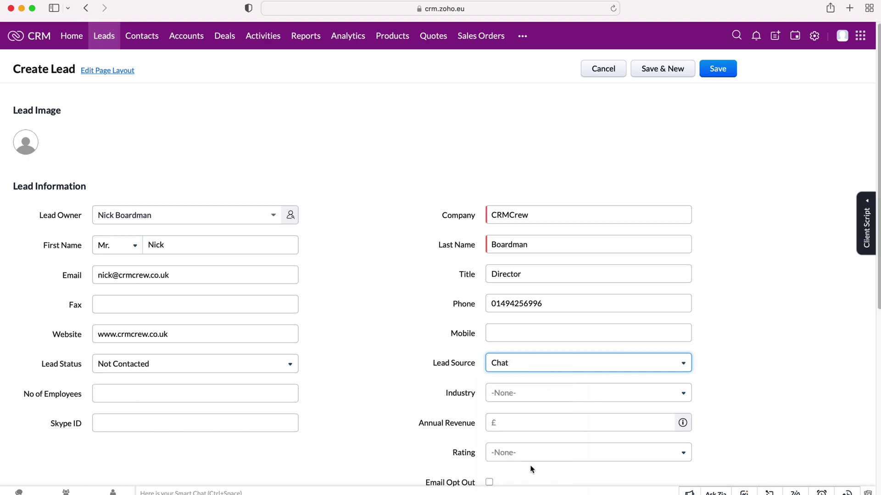
# Step: Leave Industry at -None- and review the rest of the lead form
pyautogui.click(527, 393)
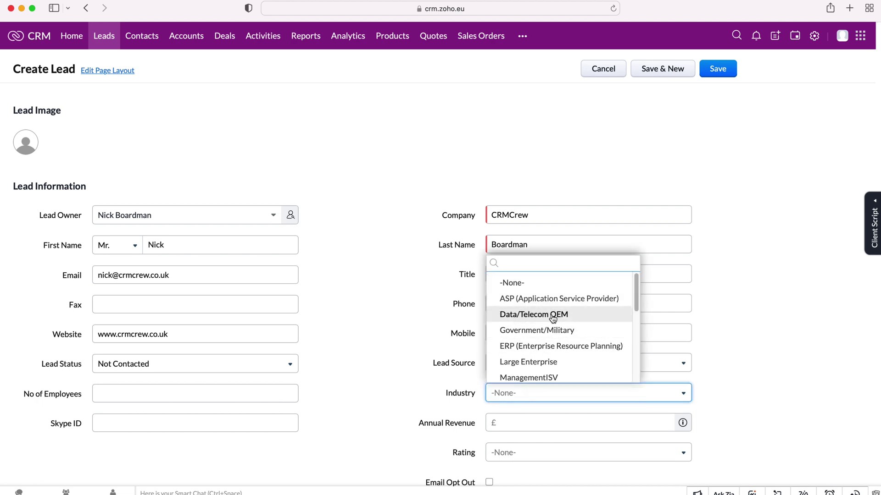
pyautogui.scroll(-10, 536, 342)
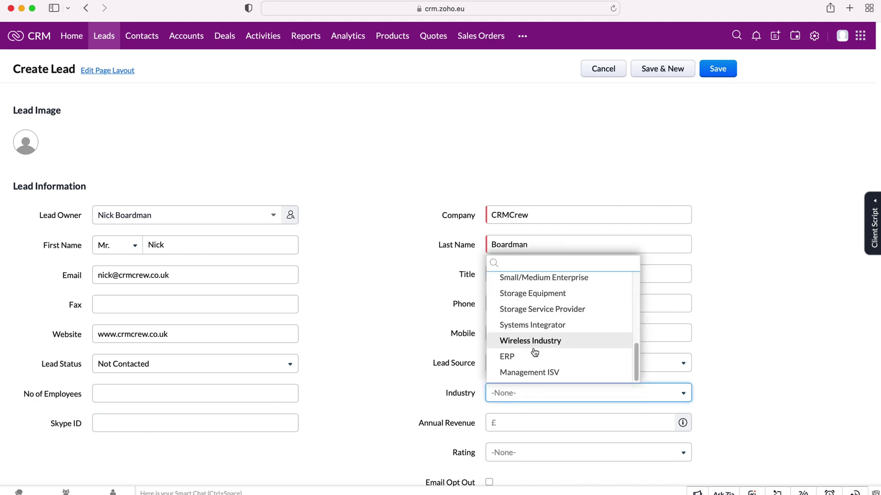
pyautogui.scroll(1, 622, 361)
pyautogui.click(483, 477)
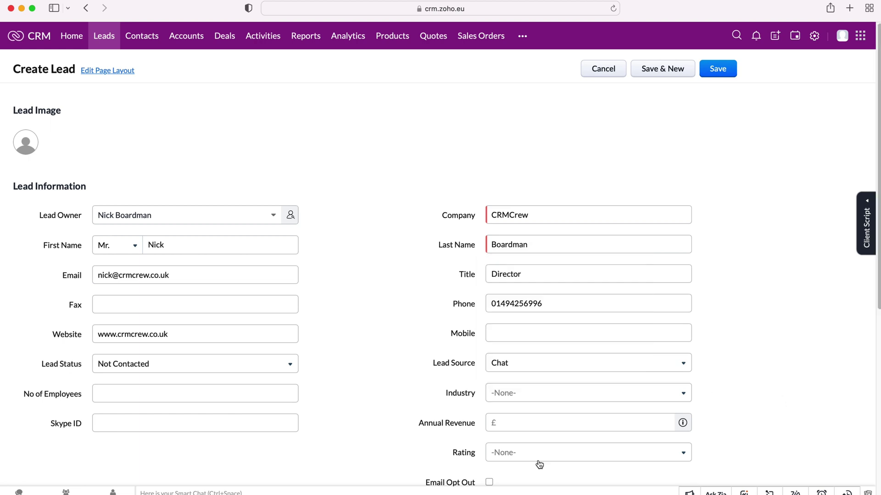
pyautogui.scroll(-1, 490, 431)
pyautogui.scroll(-3, 491, 445)
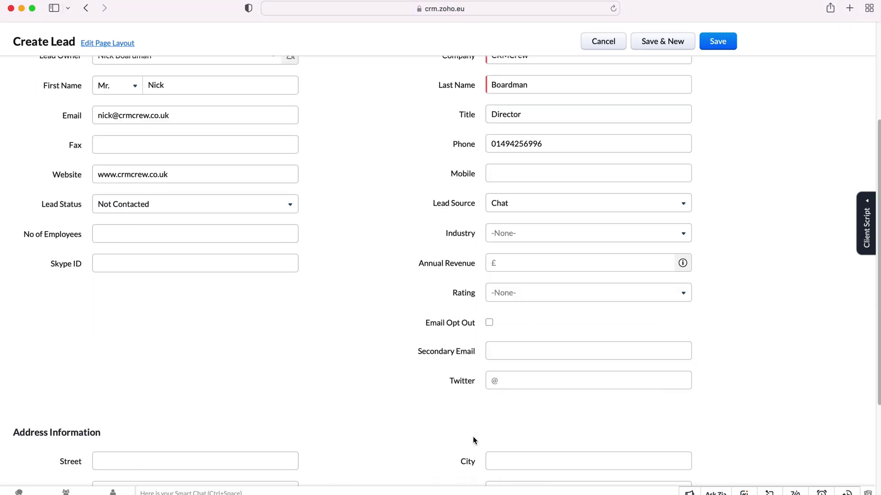
pyautogui.scroll(-4, 448, 417)
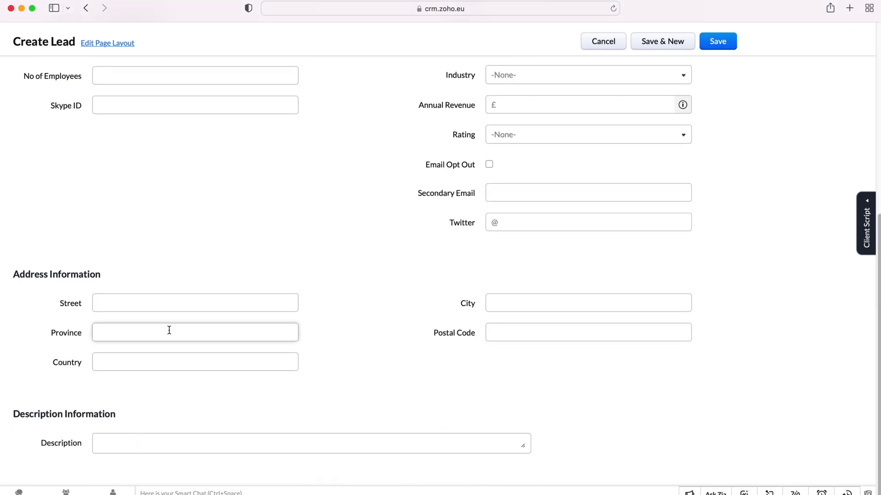
pyautogui.scroll(8, 442, 388)
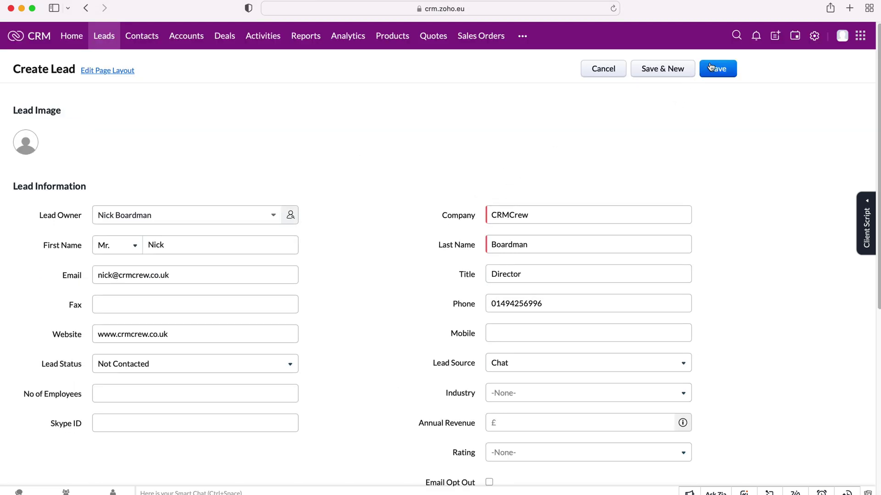
# Step: Save the CRMCrew lead, review its record, and go back to All Leads, now six records
pyautogui.click(719, 70)
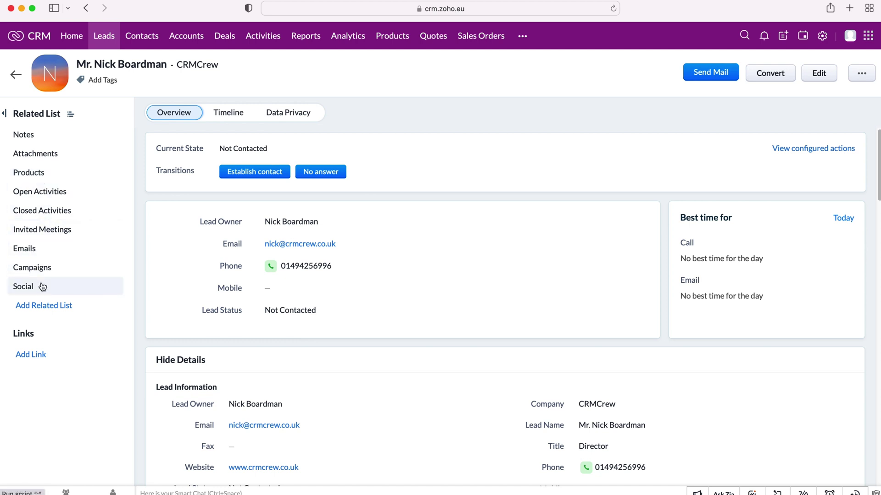
pyautogui.scroll(-10, 255, 298)
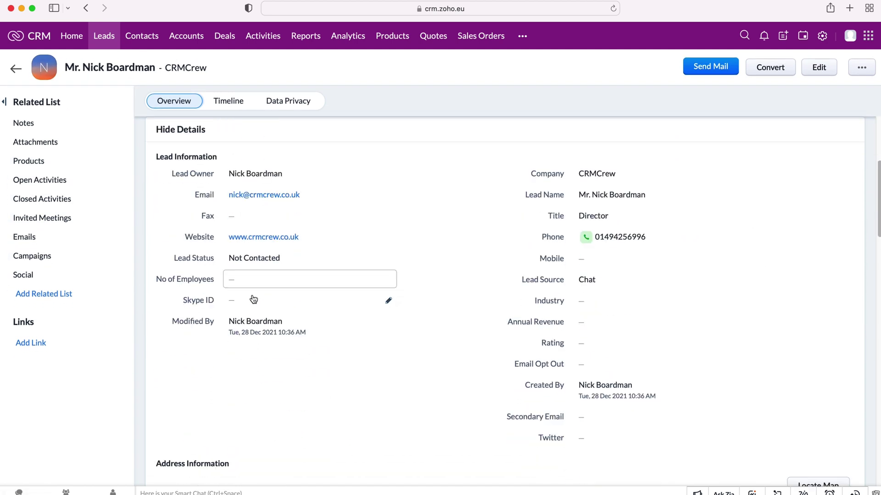
pyautogui.scroll(-9, 253, 299)
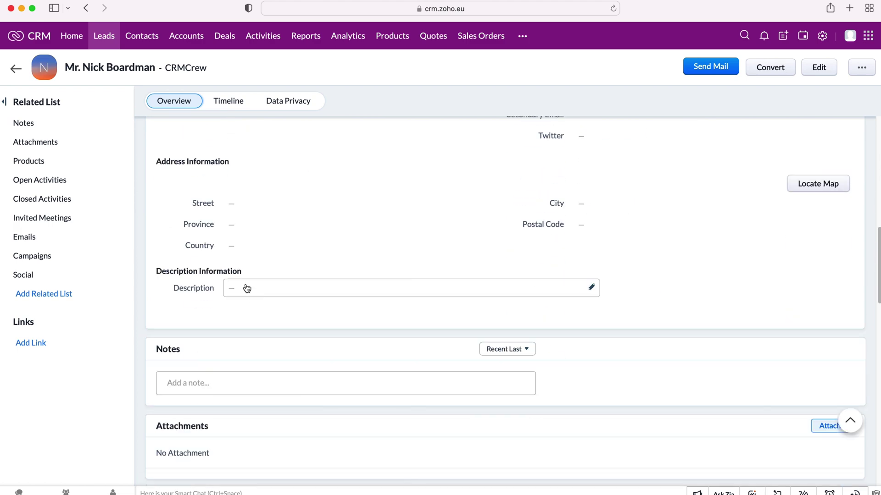
pyautogui.scroll(-5, 268, 291)
pyautogui.scroll(7, 268, 291)
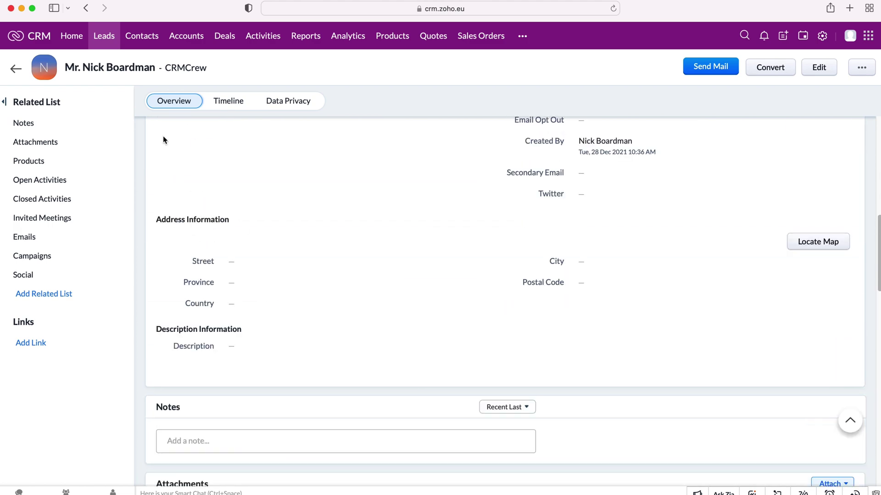
pyautogui.click(17, 69)
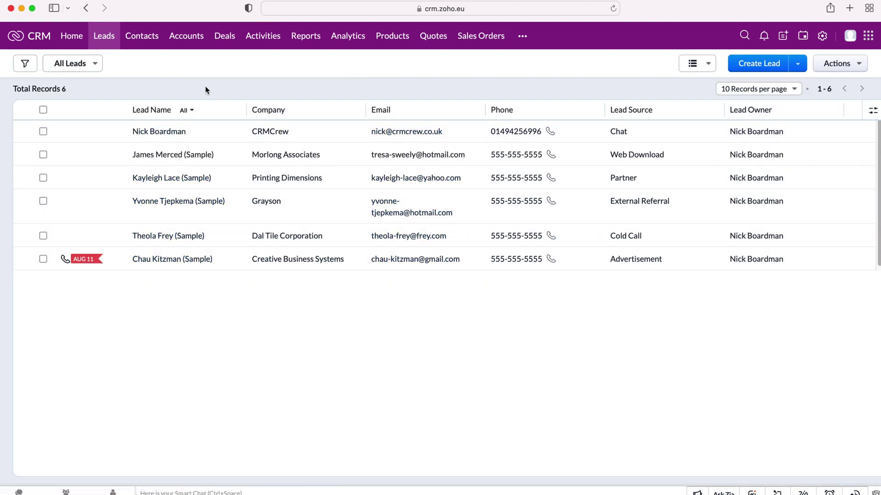
pyautogui.click(25, 64)
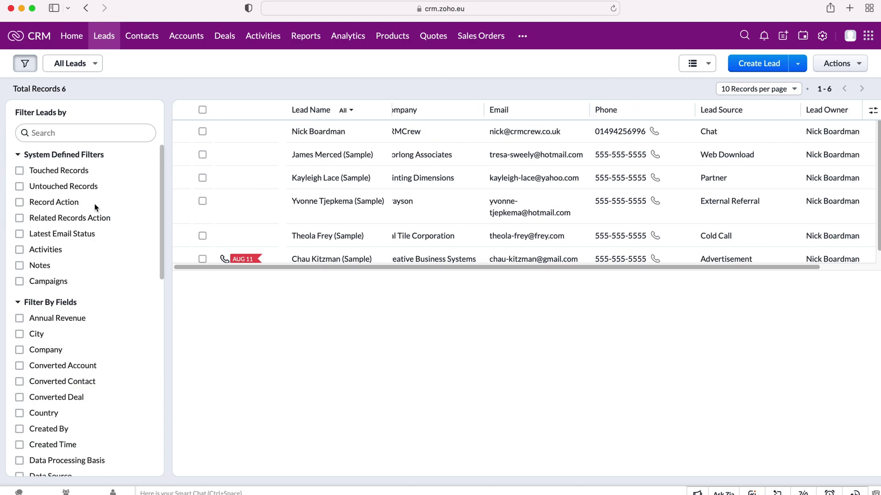
pyautogui.scroll(-5, 92, 204)
pyautogui.scroll(5, 92, 205)
pyautogui.click(25, 63)
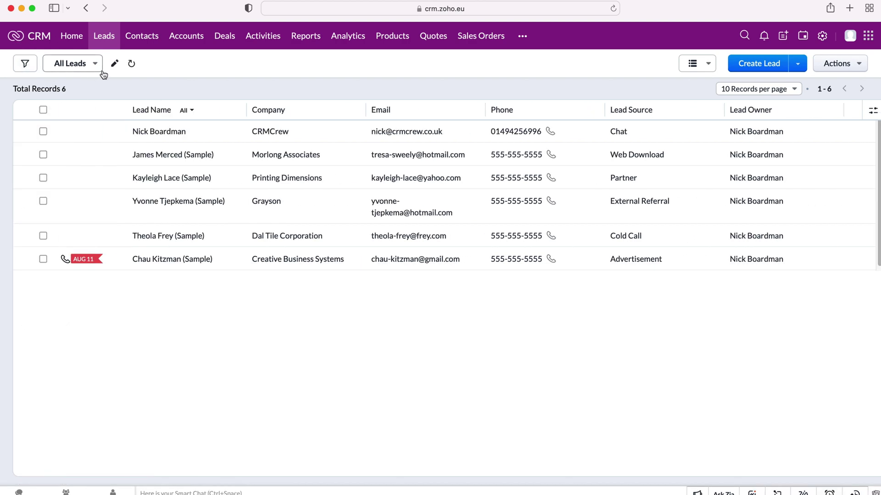
pyautogui.click(25, 63)
pyautogui.scroll(-3, 43, 221)
pyautogui.scroll(-3, 43, 221)
pyautogui.scroll(5, 41, 217)
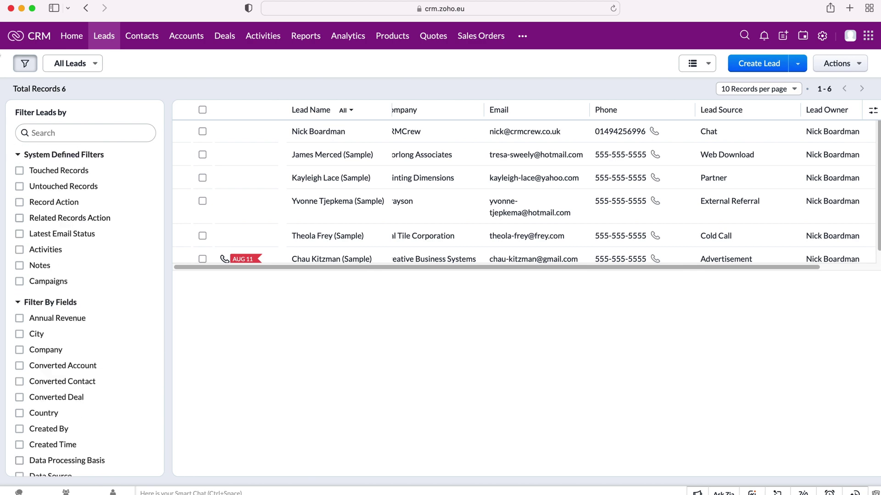
pyautogui.click(23, 62)
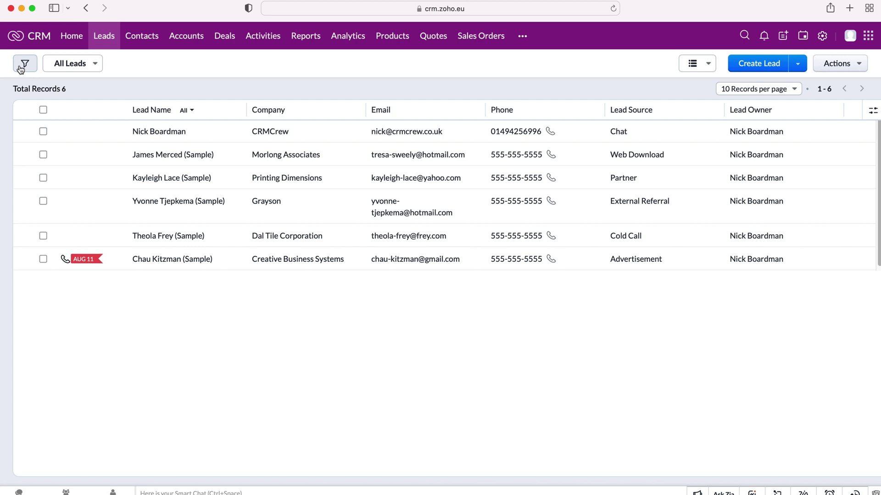
# Step: Open the CRMCrew lead's record and bring up its Convert Lead page
pyautogui.click(158, 133)
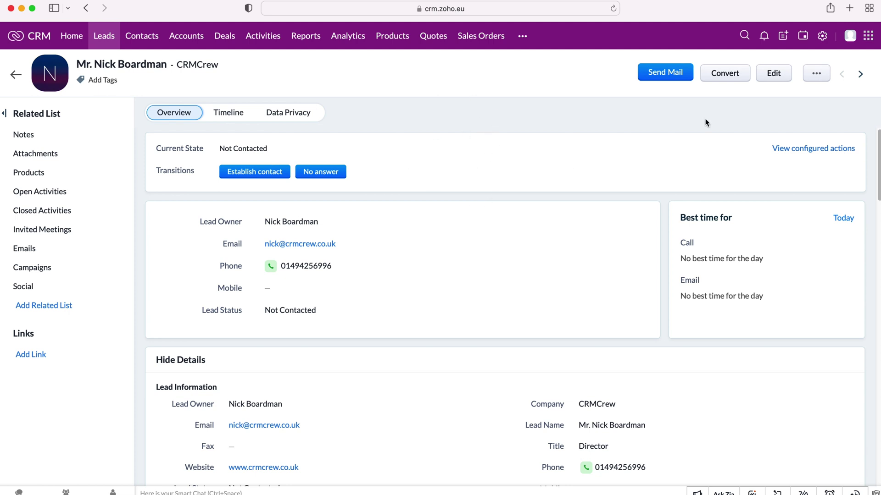
pyautogui.click(727, 77)
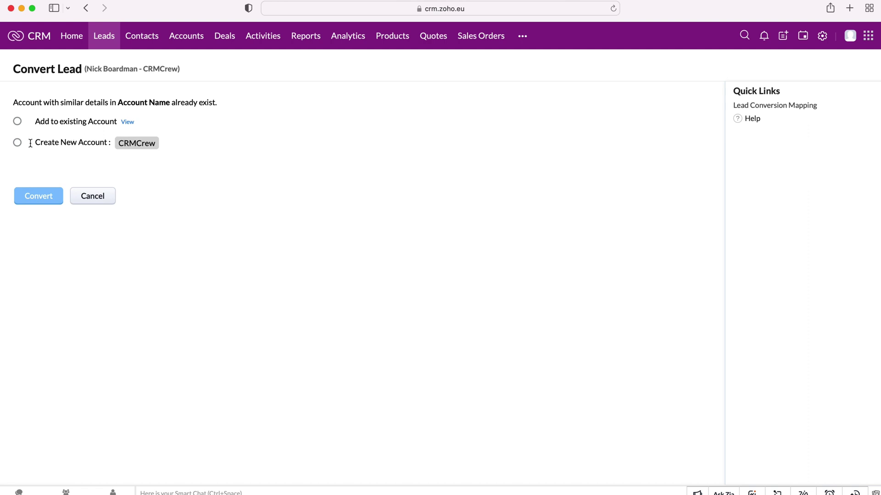
# Step: Choose a new CRMCrew account and add a deal of 10000 closing 31 Dec 2021
pyautogui.click(16, 144)
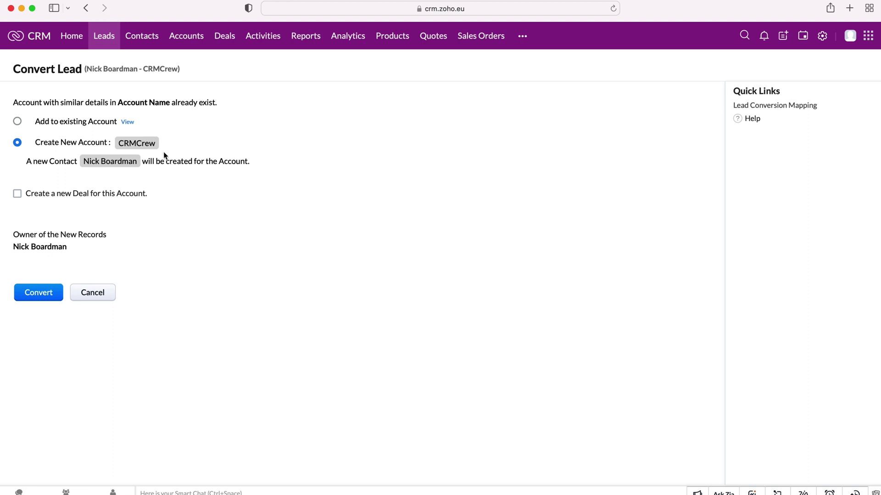
pyautogui.click(47, 192)
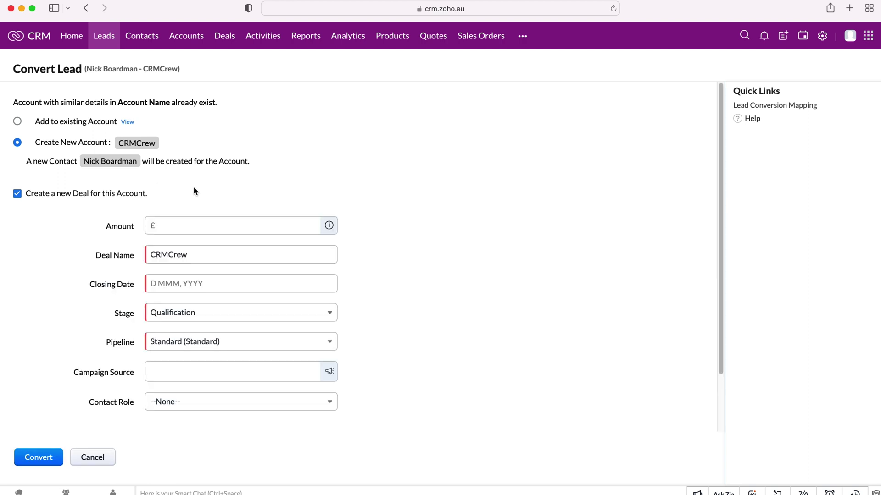
pyautogui.click(202, 225)
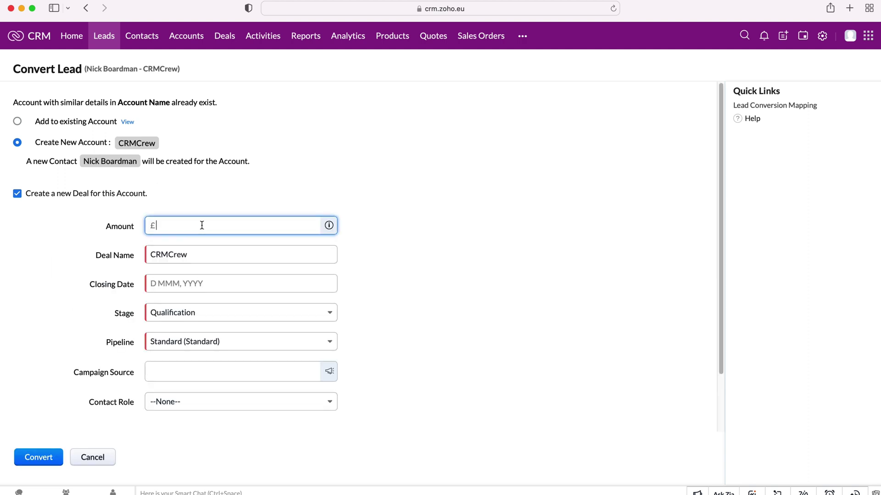
pyautogui.write('10000')
pyautogui.click(258, 251)
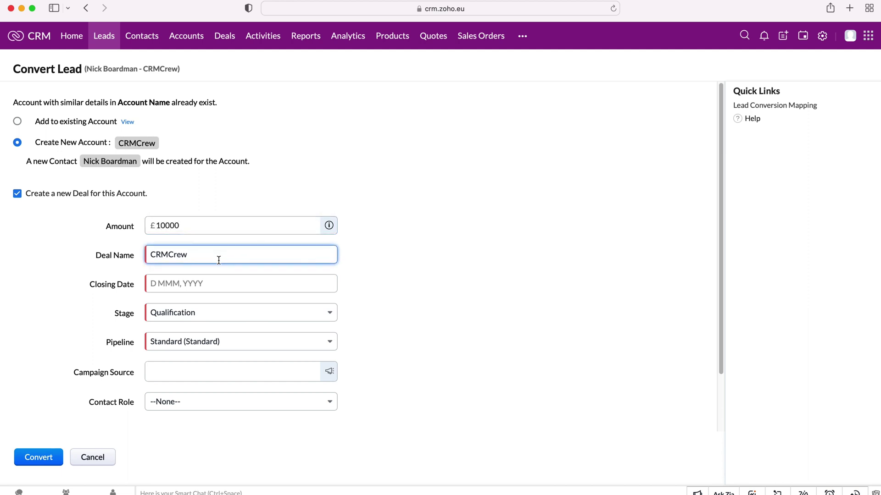
pyautogui.click(196, 283)
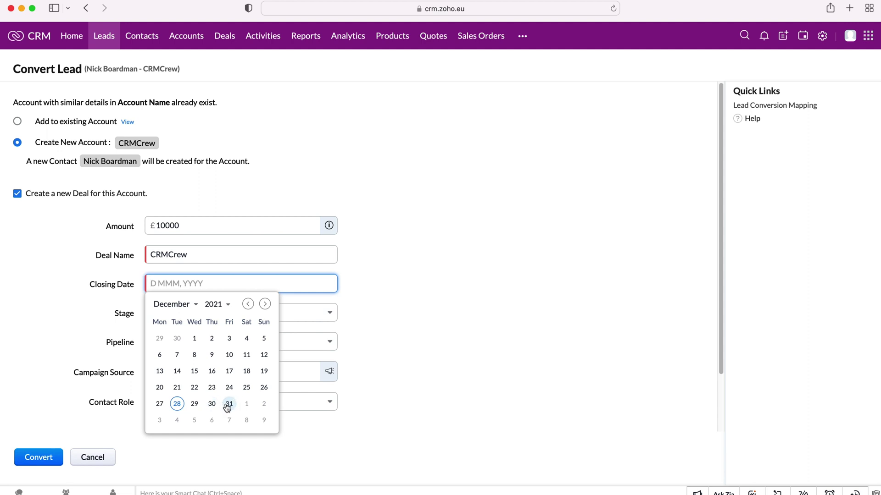
pyautogui.click(229, 404)
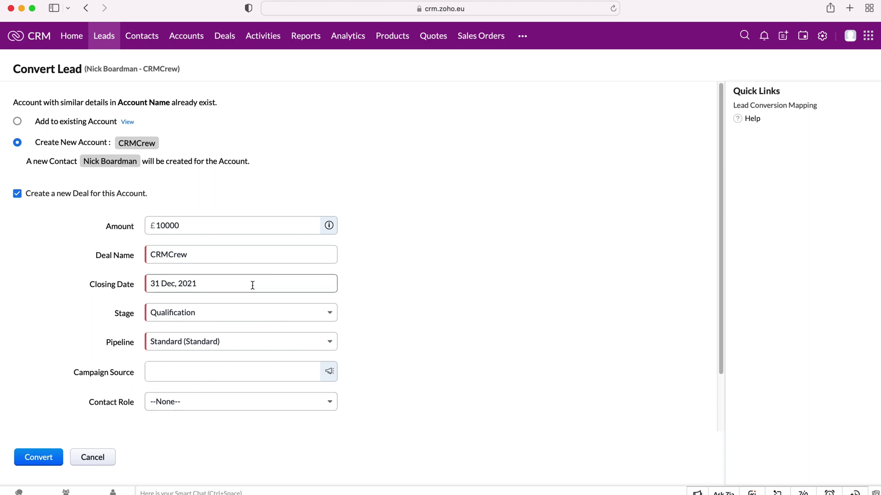
# Step: Keep the deal stage at Qualification and the pipeline at Standard
pyautogui.click(199, 315)
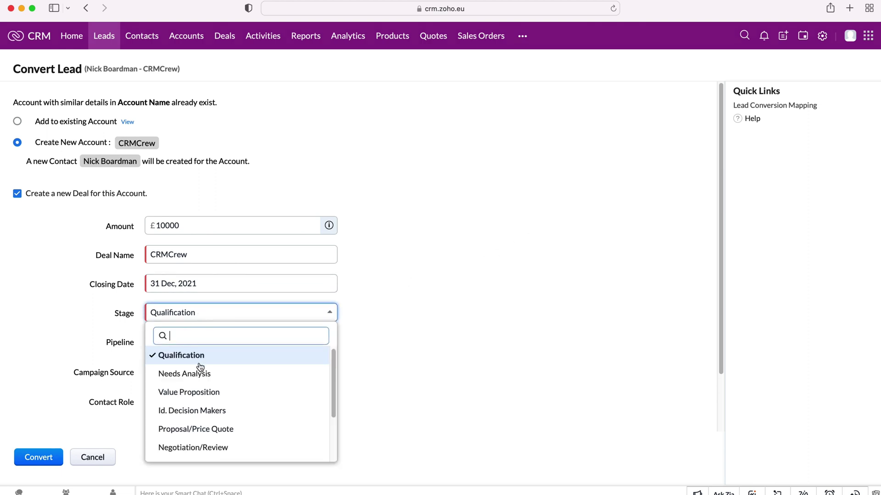
pyautogui.scroll(-1, 200, 370)
pyautogui.scroll(-2, 200, 370)
pyautogui.scroll(3, 206, 363)
pyautogui.click(212, 356)
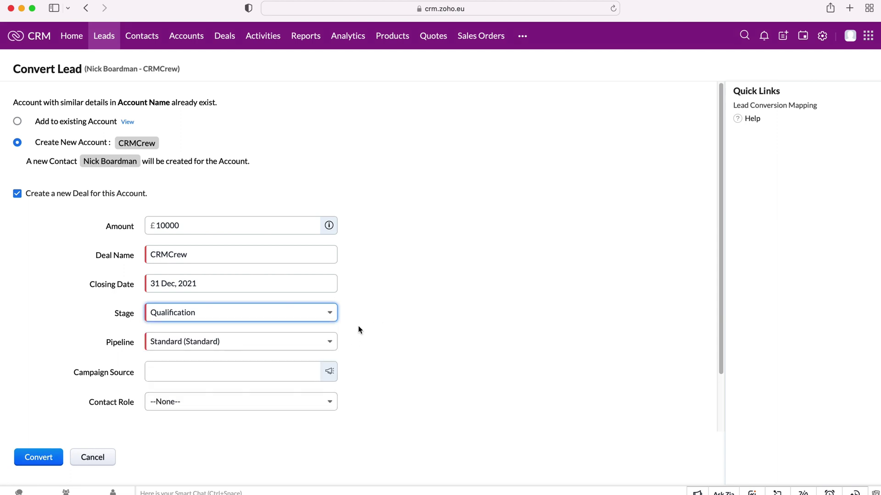
pyautogui.click(284, 346)
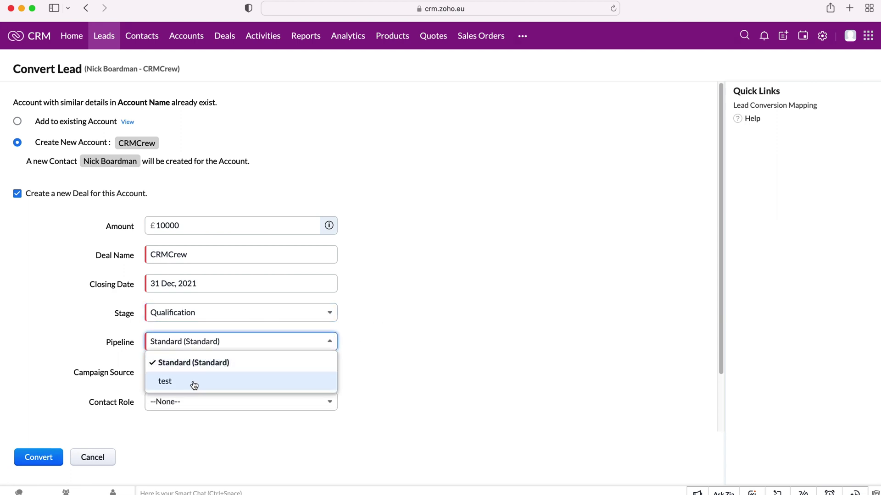
pyautogui.click(89, 350)
pyautogui.hotkey('shift', 'Tab')
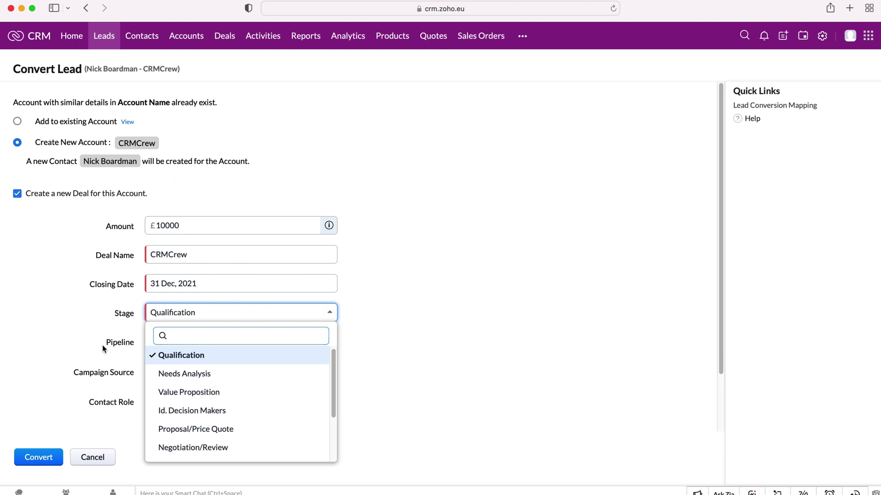
pyautogui.press('Escape')
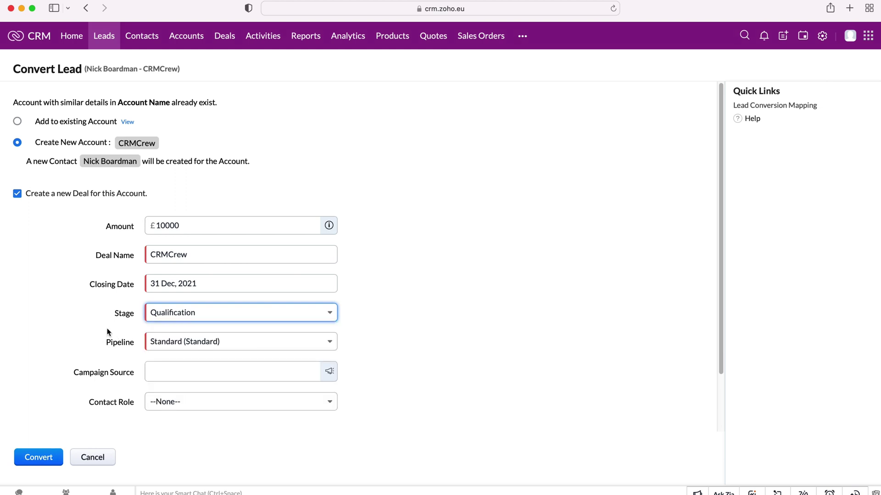
pyautogui.click(151, 318)
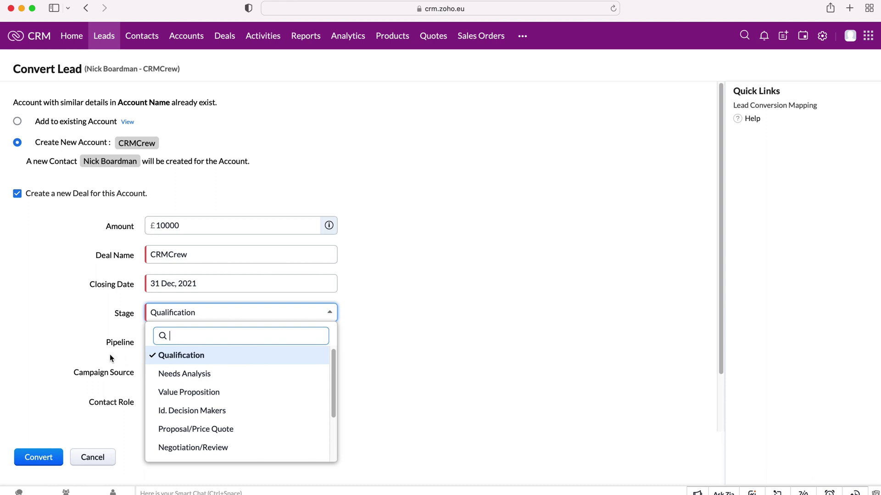
pyautogui.click(75, 348)
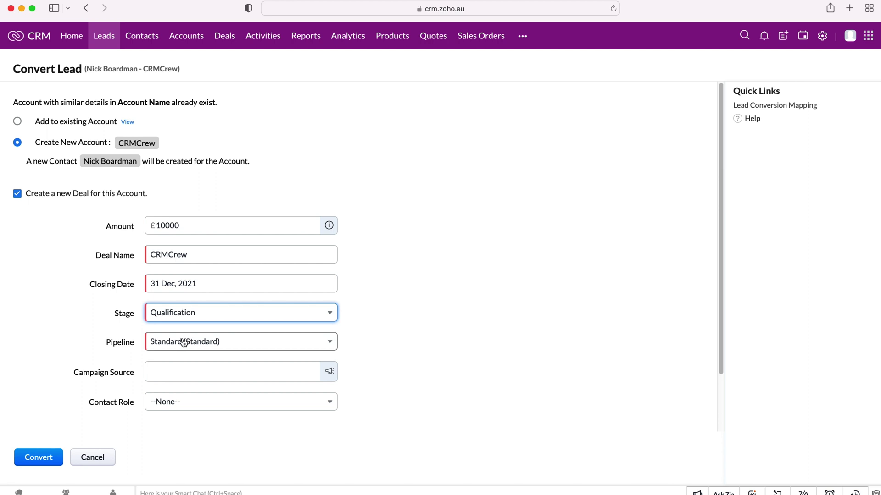
pyautogui.click(222, 308)
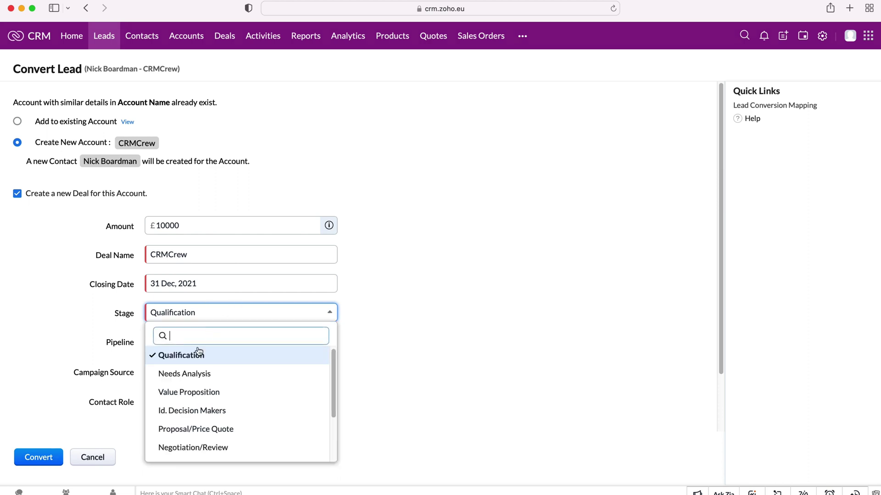
pyautogui.click(194, 362)
# Step: Leave campaign source empty and contact role None, then convert the lead
pyautogui.click(179, 367)
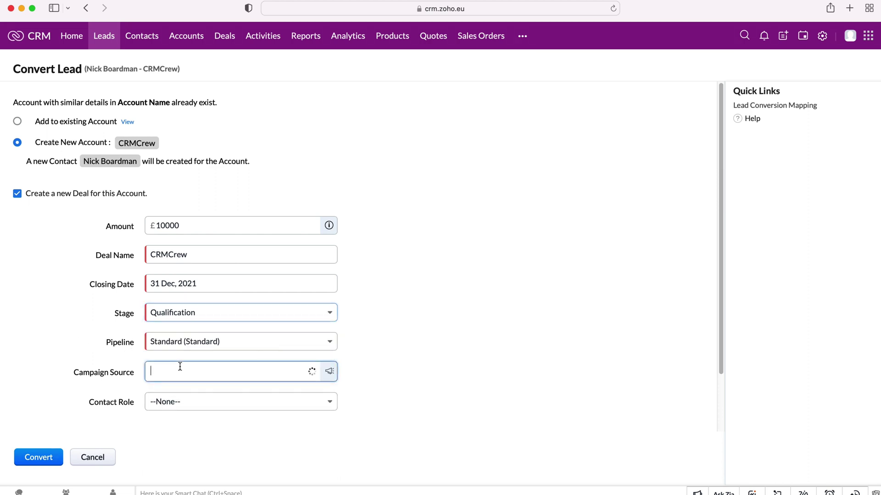
pyautogui.click(426, 365)
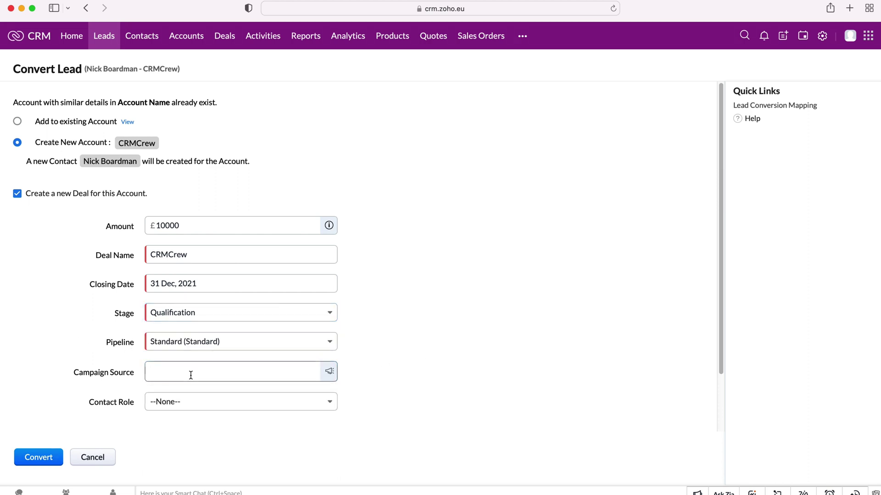
pyautogui.click(181, 374)
pyautogui.click(392, 376)
pyautogui.click(178, 402)
pyautogui.scroll(-2, 186, 339)
pyautogui.scroll(2, 186, 341)
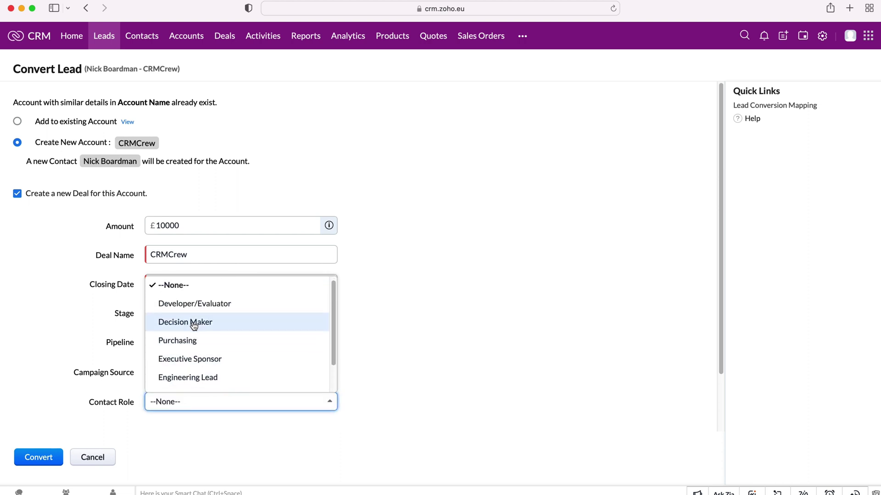
pyautogui.scroll(-2, 194, 326)
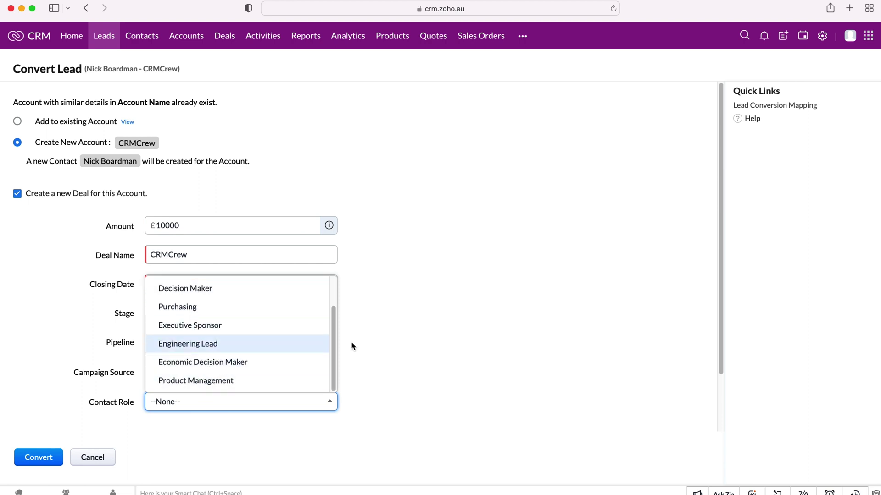
pyautogui.click(453, 352)
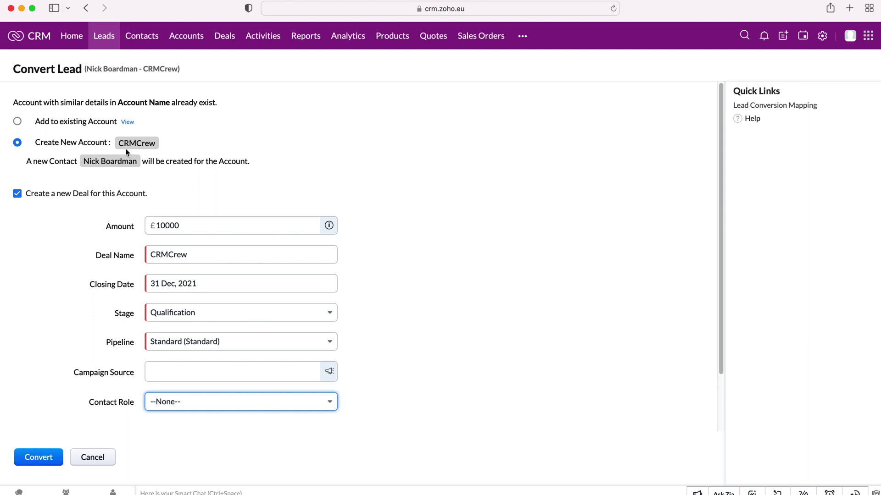
pyautogui.click(51, 461)
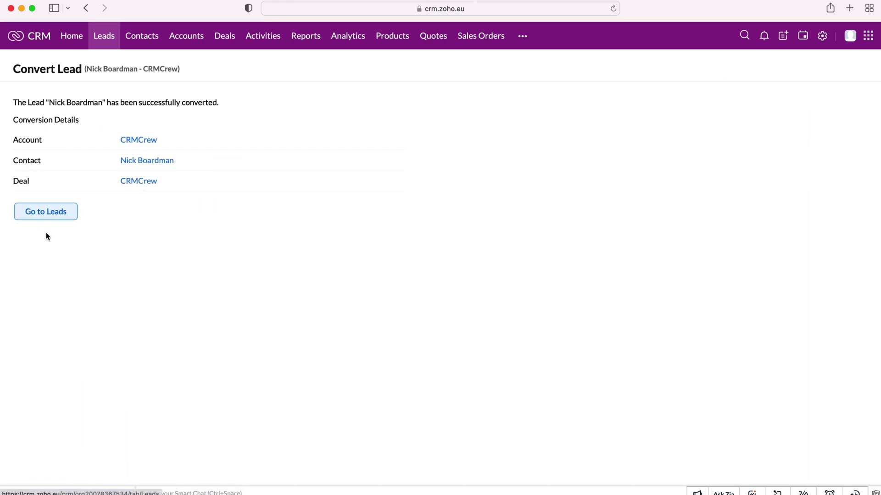
# Step: Show All Deals, topped by the £10,000 CRMCrew deal in Qualification closing 31 Dec 2021
pyautogui.moveTo(126, 102); pyautogui.dragTo(179, 98)
pyautogui.click(218, 101)
pyautogui.click(231, 36)
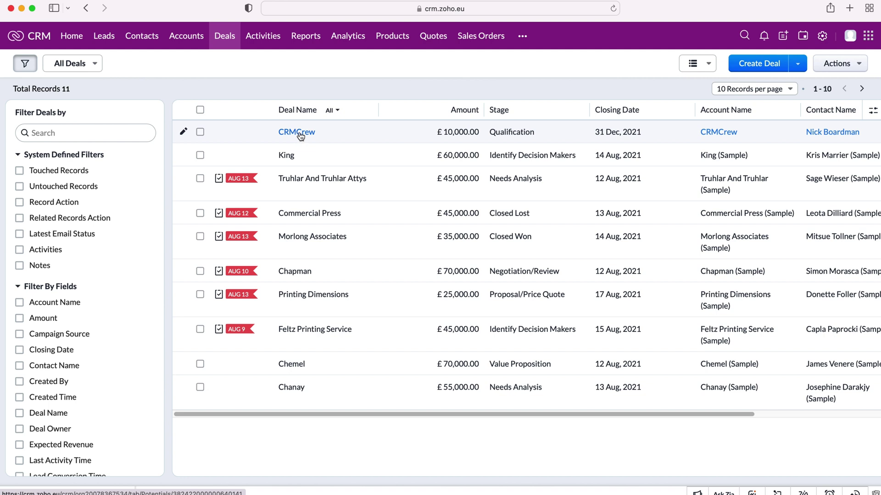
# Step: Open the CRMCrew deal and advance it via Needs Analysis to Value Proposition (40%)
pyautogui.click(299, 133)
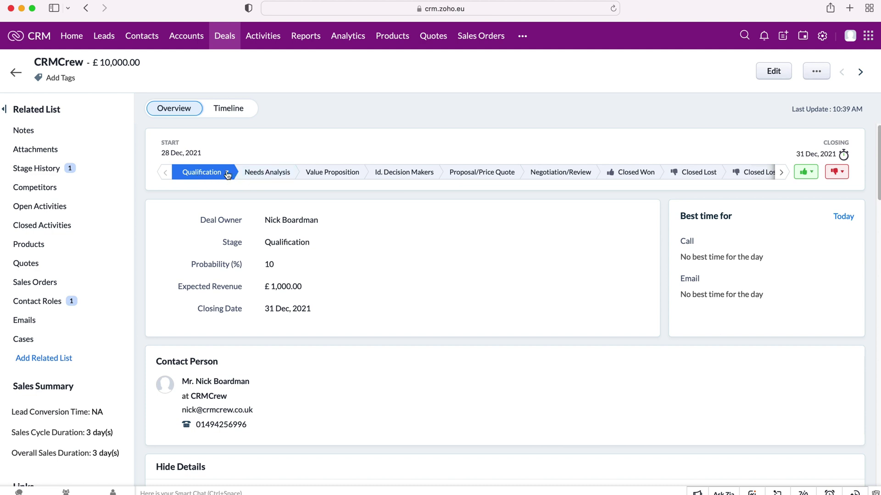
pyautogui.click(262, 176)
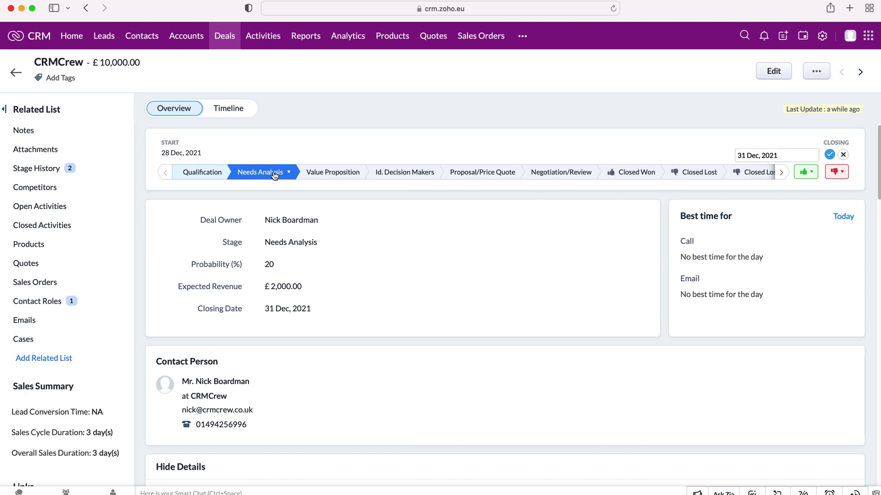
pyautogui.click(345, 177)
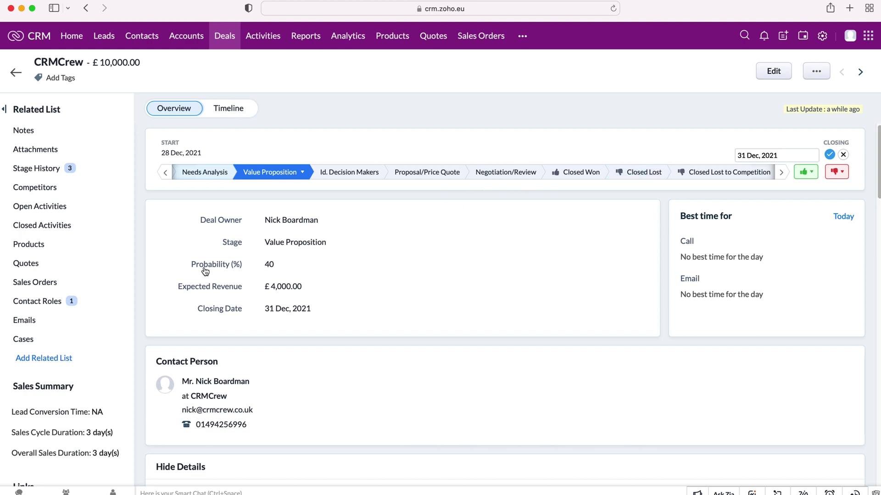
# Step: Link Test Product (code 123456) to the CRMCrew deal from its Products section
pyautogui.click(48, 248)
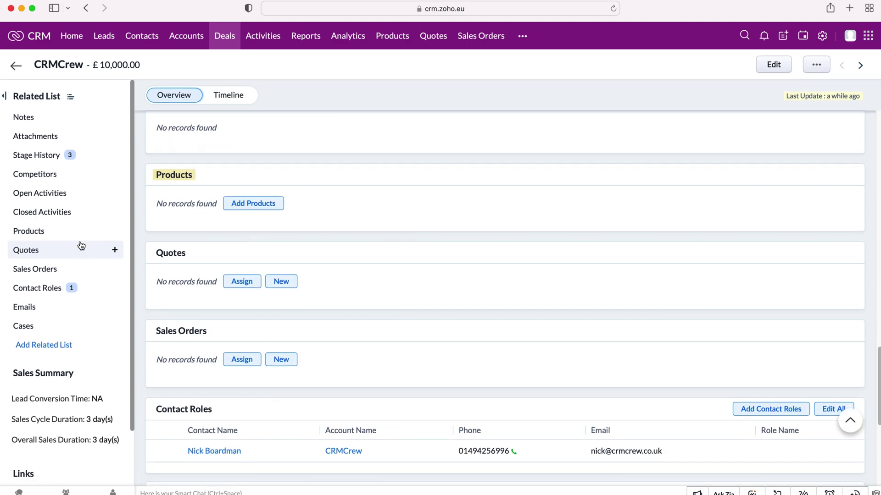
pyautogui.click(265, 207)
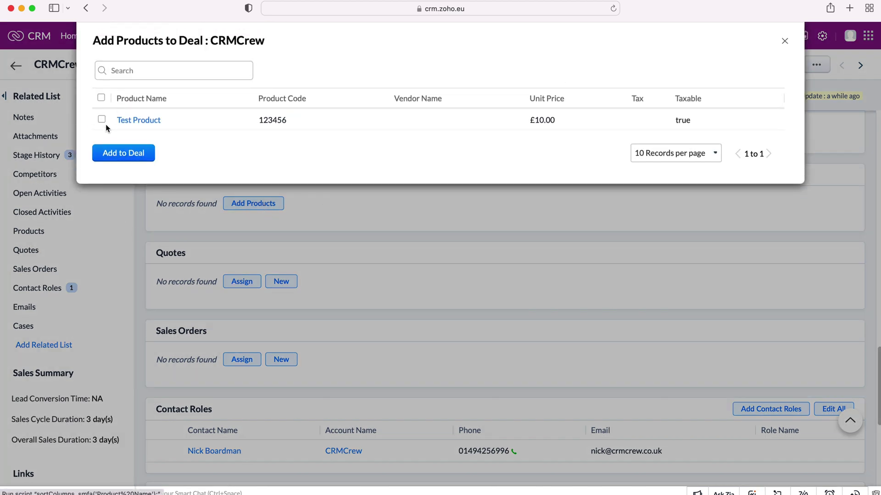
pyautogui.click(102, 120)
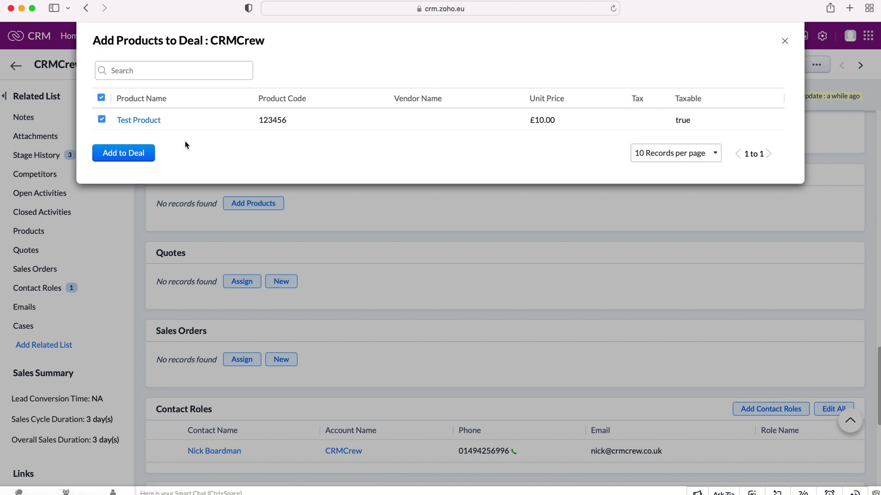
pyautogui.click(133, 153)
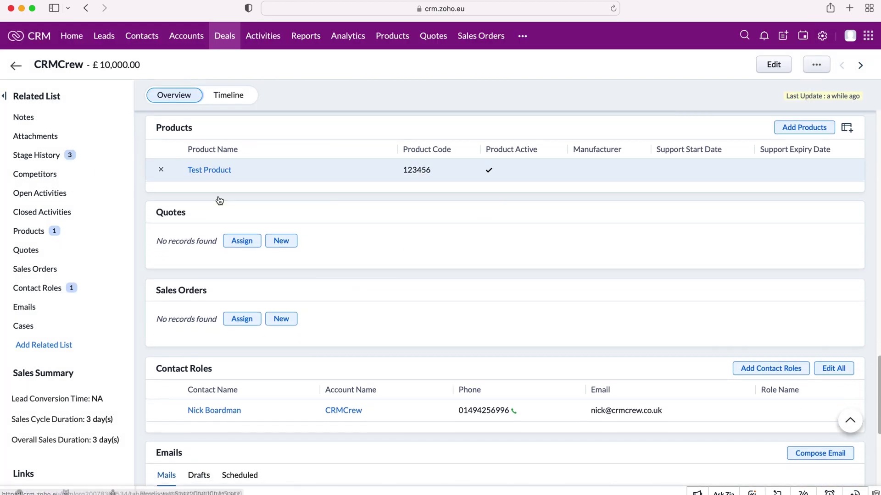
pyautogui.scroll(5, 279, 251)
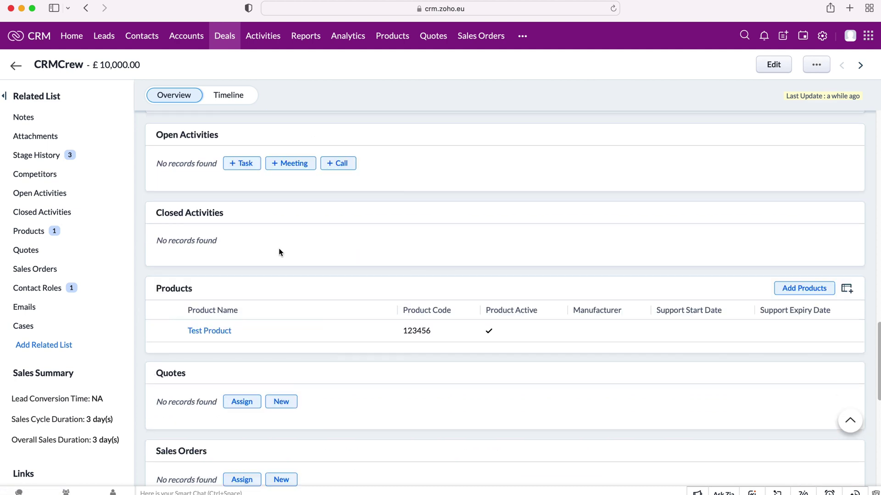
pyautogui.scroll(1, 282, 255)
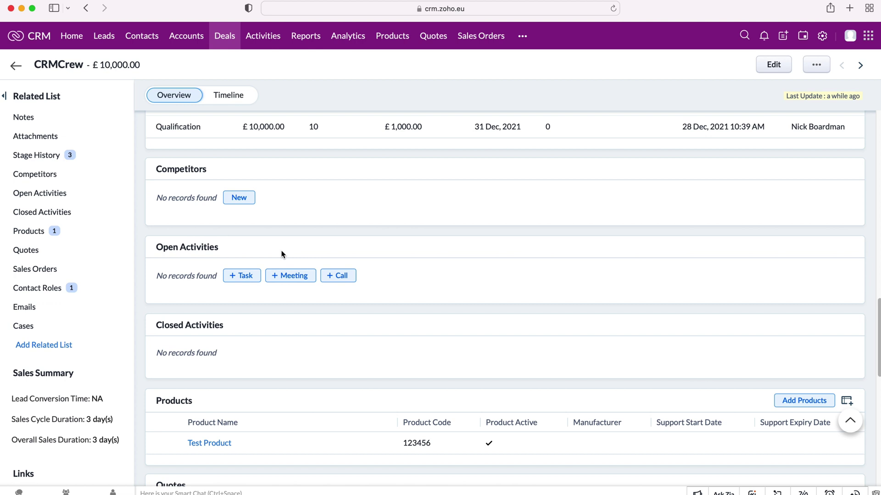
pyautogui.scroll(-5, 457, 223)
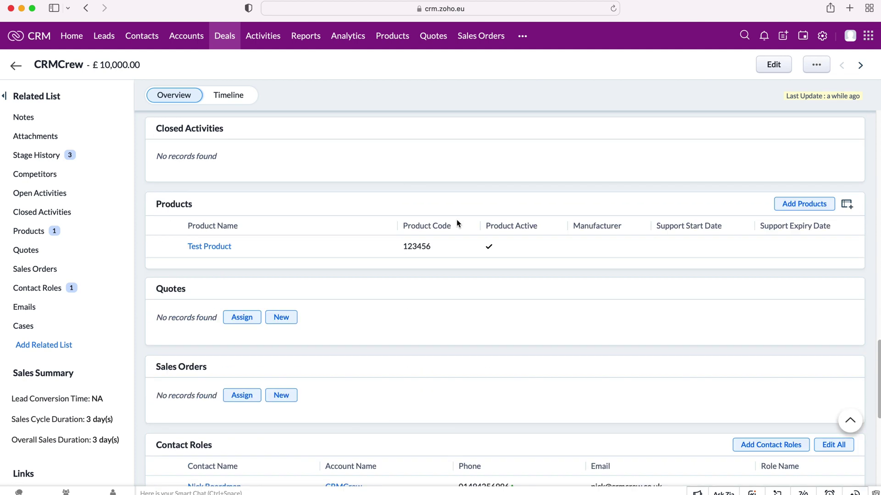
pyautogui.moveTo(276, 244)
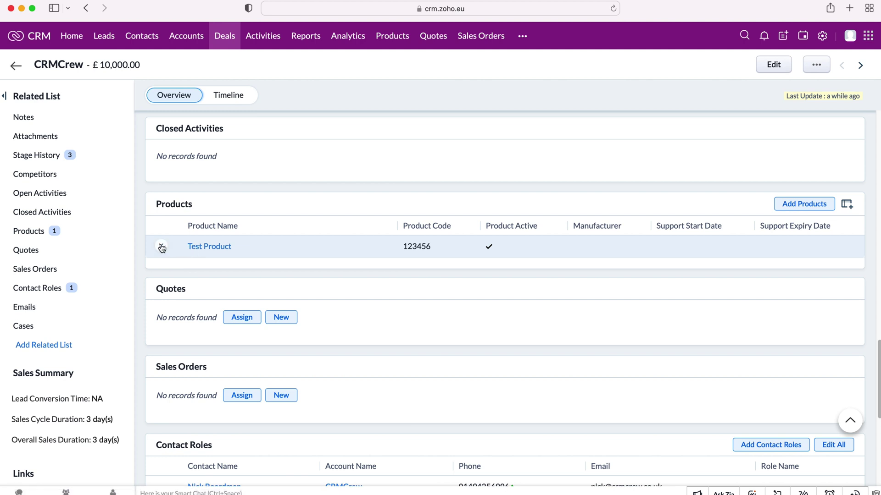
# Step: Advance the deal via Id. Decision Makers to Proposal/Price Quote (75%, £7,500 expected)
pyautogui.scroll(7, 339, 236)
pyautogui.scroll(5, 339, 238)
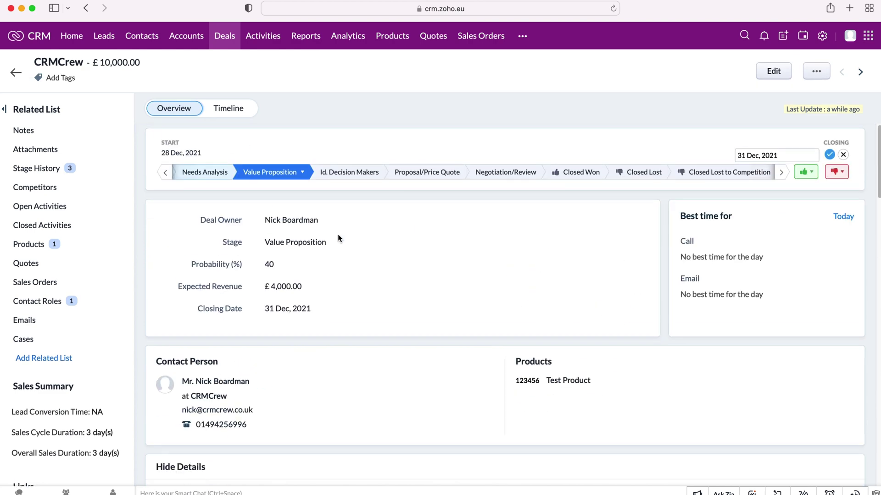
pyautogui.click(345, 174)
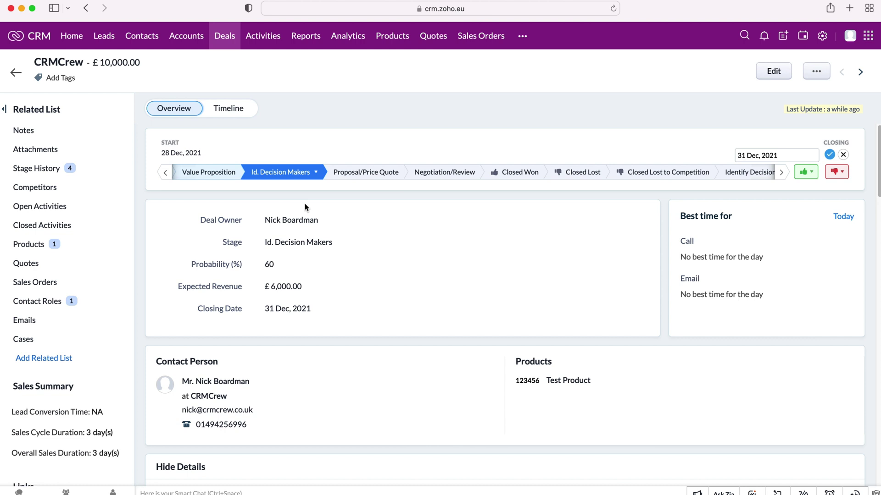
pyautogui.click(362, 177)
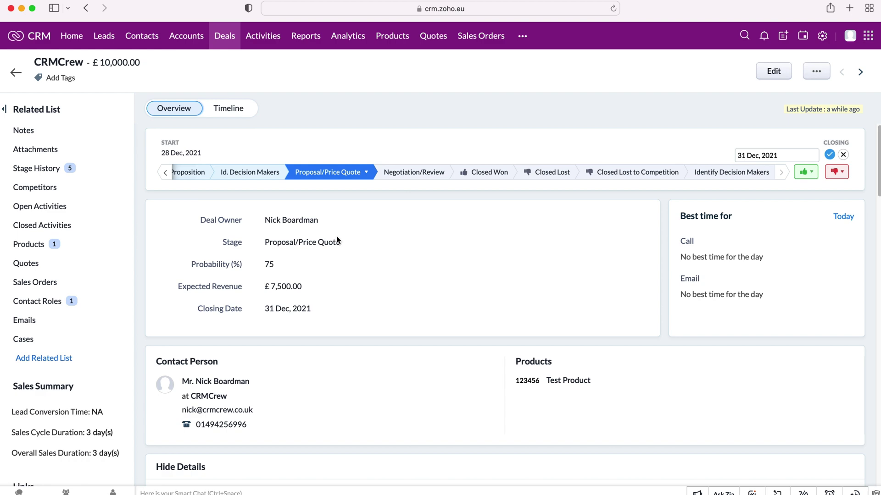
pyautogui.scroll(-5, 336, 237)
pyautogui.scroll(-6, 336, 237)
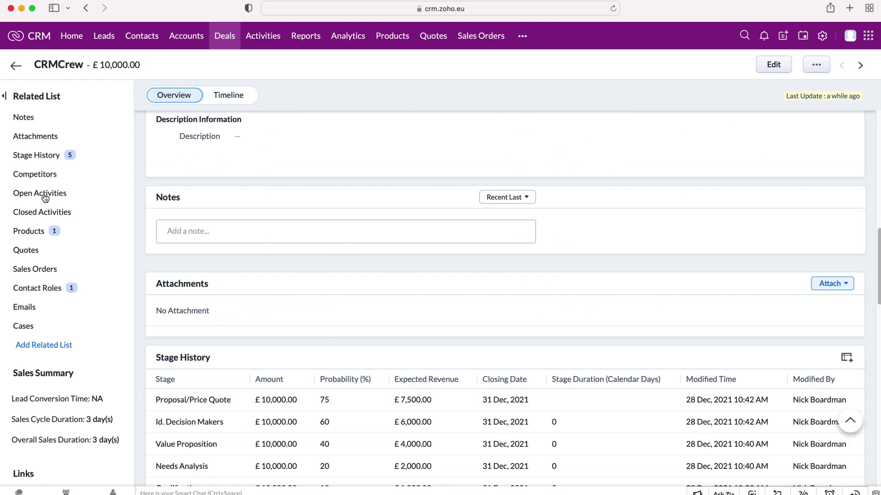
pyautogui.click(37, 252)
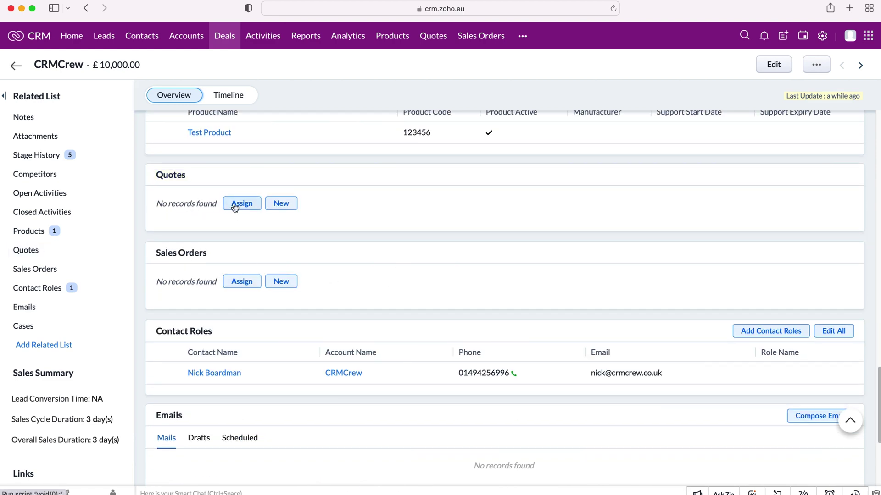
# Step: Start a new quote with subject 'CRMCrew Deal Quote', valid till 31 Dec 2021
pyautogui.click(285, 205)
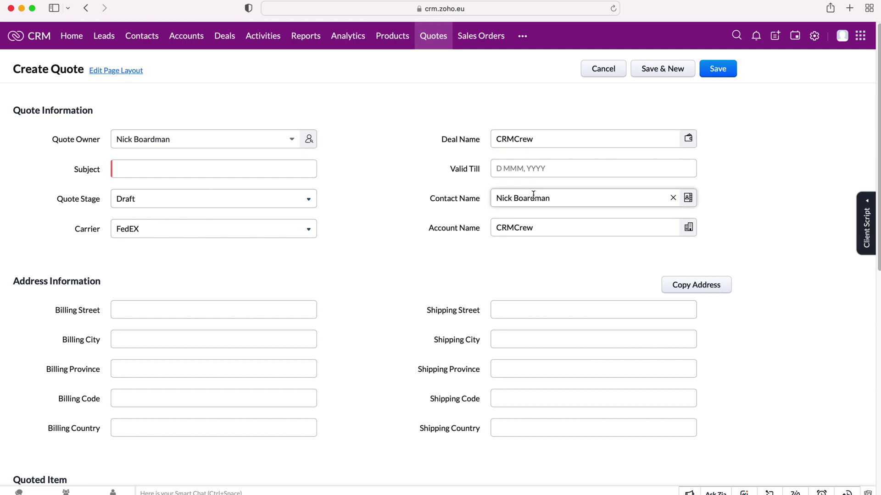
pyautogui.click(128, 169)
pyautogui.write('CRMCrew Deal Quote')
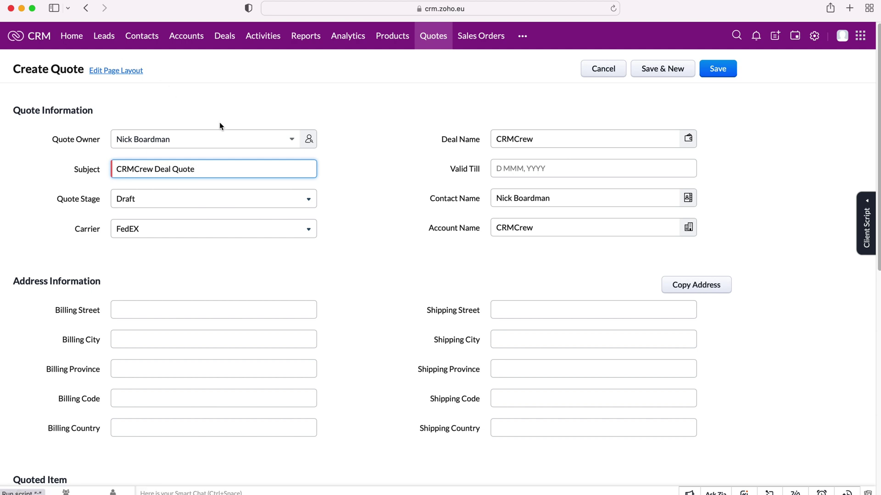
pyautogui.click(412, 155)
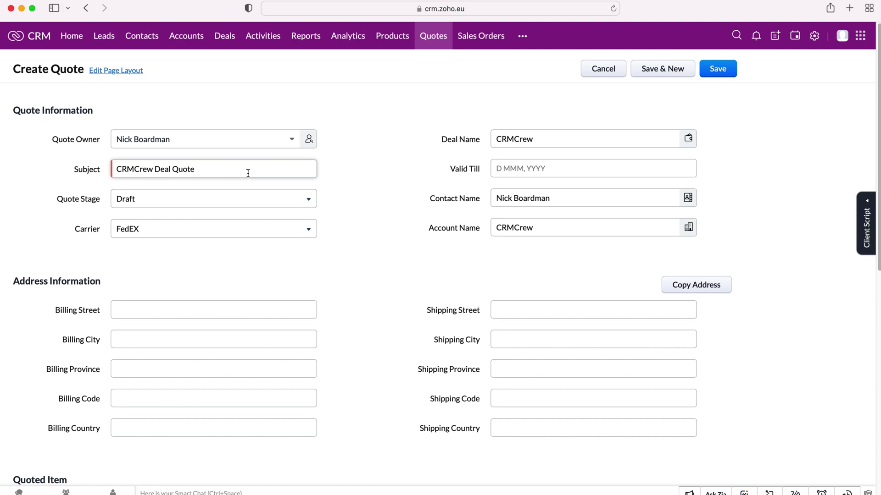
pyautogui.click(543, 170)
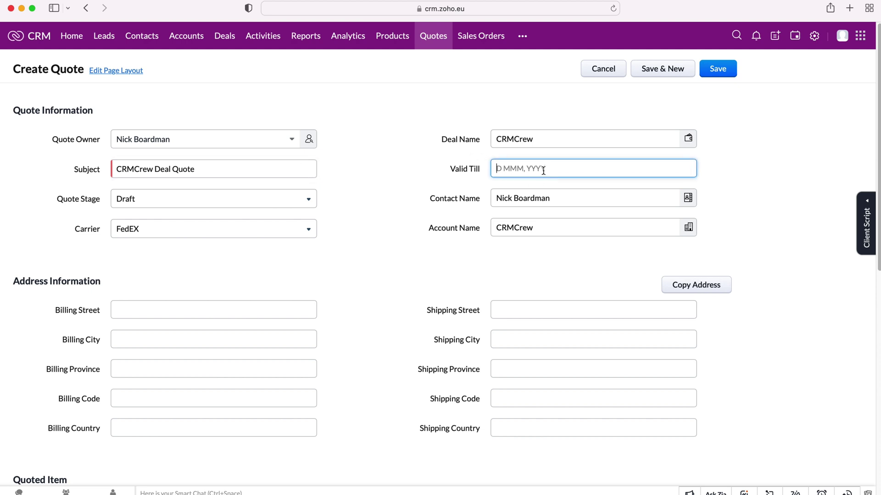
pyautogui.click(560, 169)
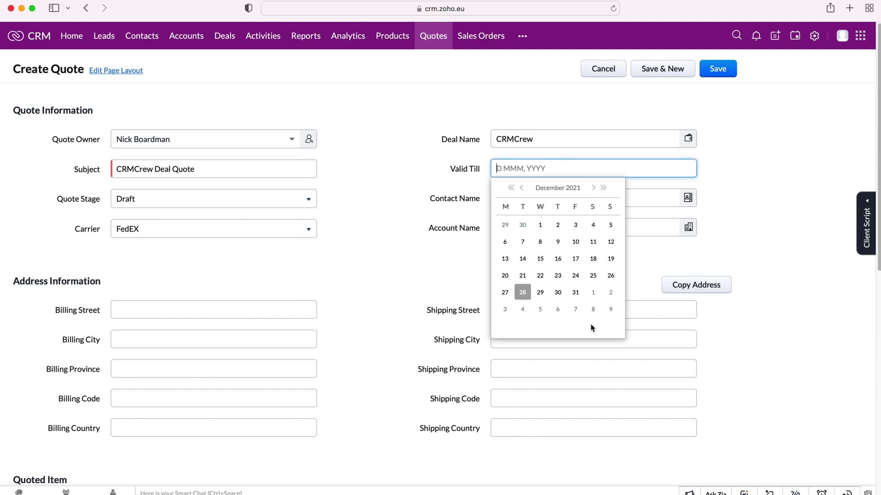
pyautogui.click(575, 294)
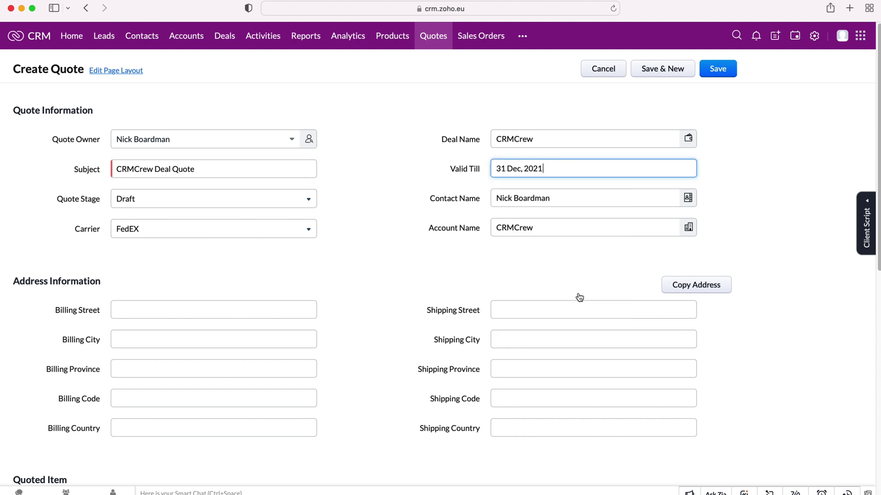
pyautogui.click(812, 175)
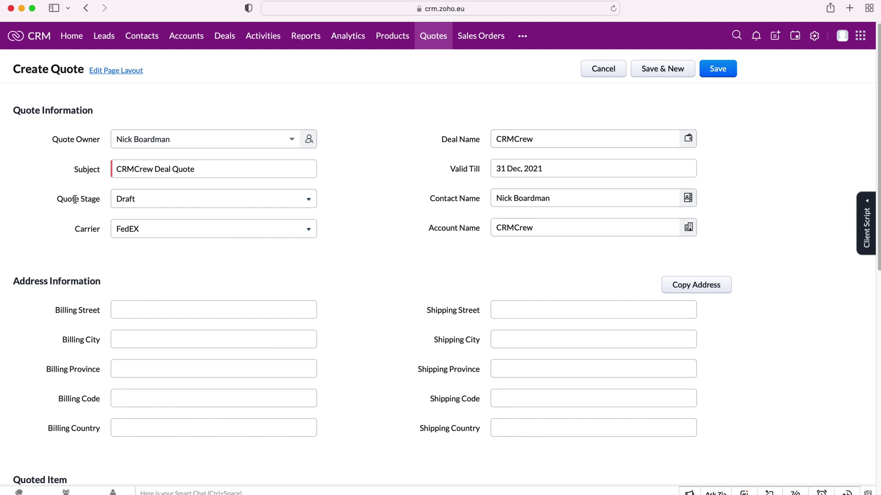
# Step: Keep the quote stage at Draft and the carrier as FedEX
pyautogui.click(157, 199)
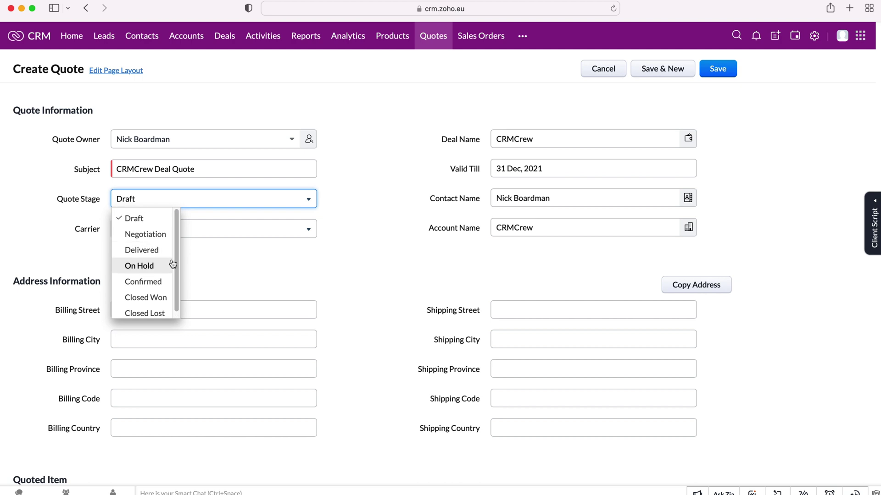
pyautogui.click(385, 204)
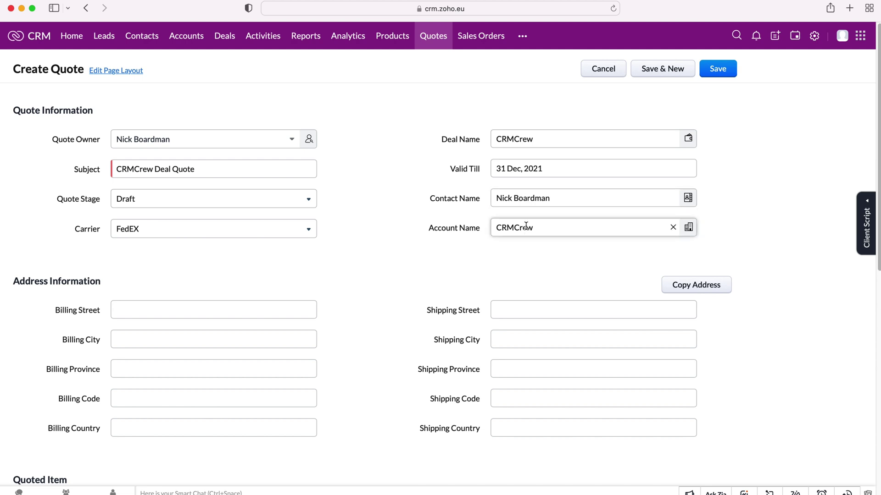
pyautogui.click(272, 234)
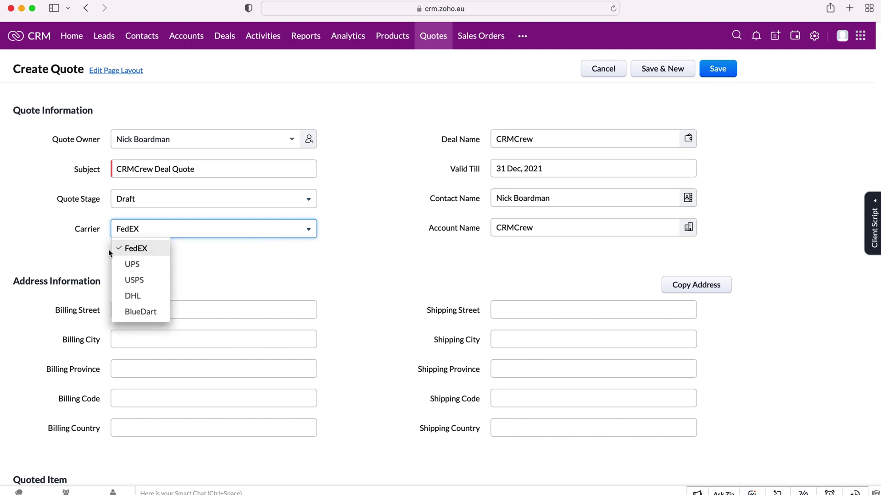
pyautogui.click(216, 258)
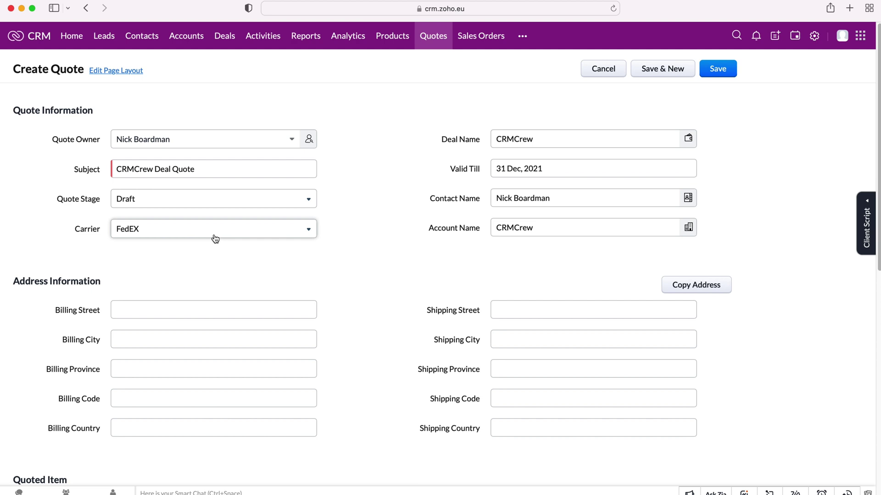
# Step: Leave the billing and shipping addresses blank without copying, and scroll to the empty Quoted Item table
pyautogui.scroll(-3, 214, 238)
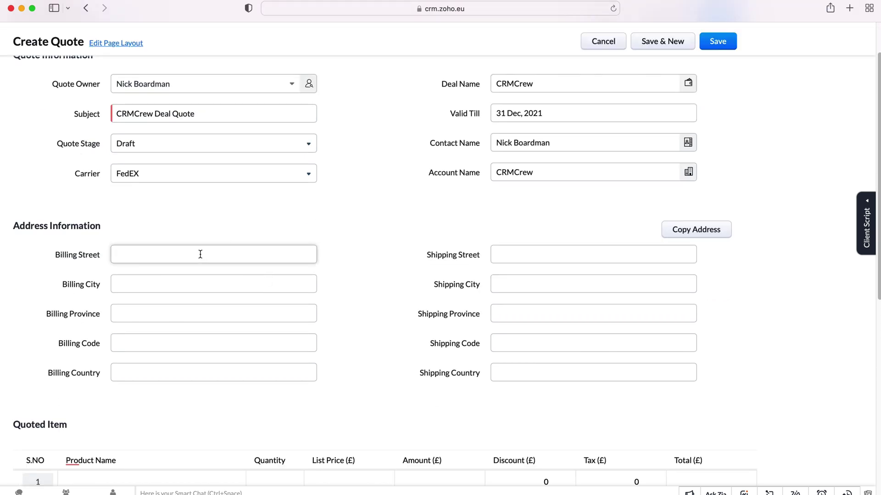
pyautogui.scroll(-2, 186, 251)
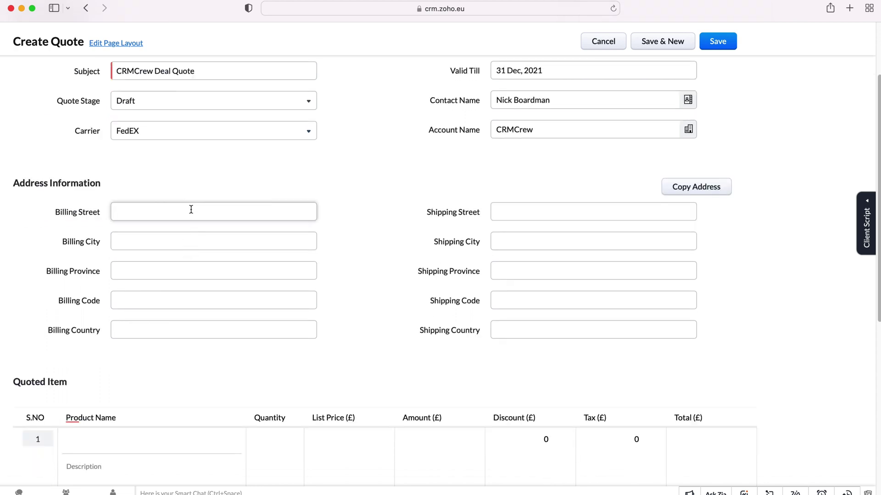
pyautogui.scroll(-1, 191, 209)
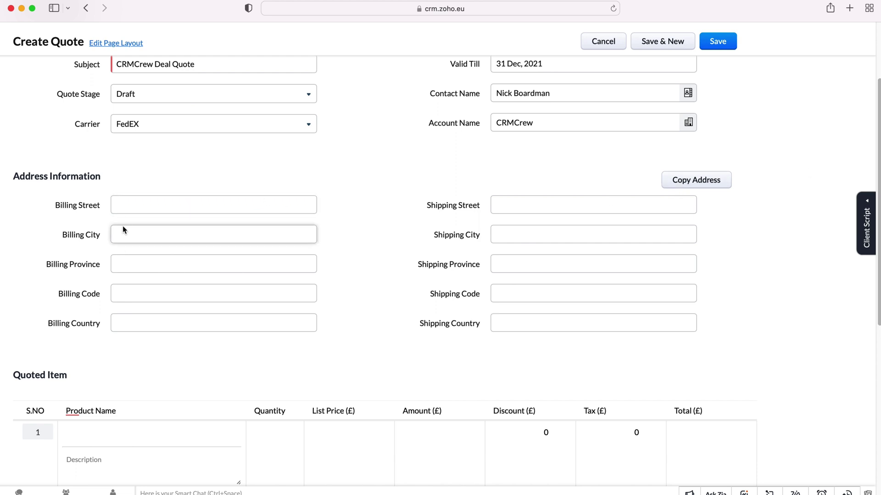
pyautogui.click(681, 181)
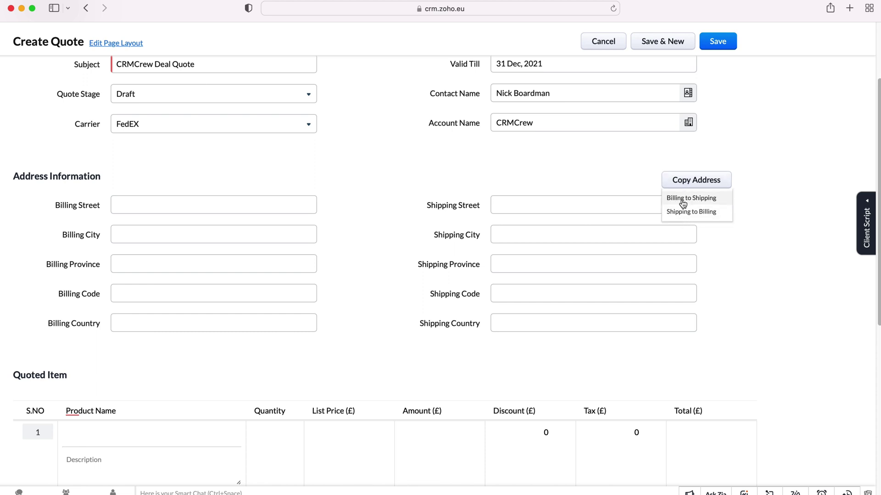
pyautogui.click(218, 151)
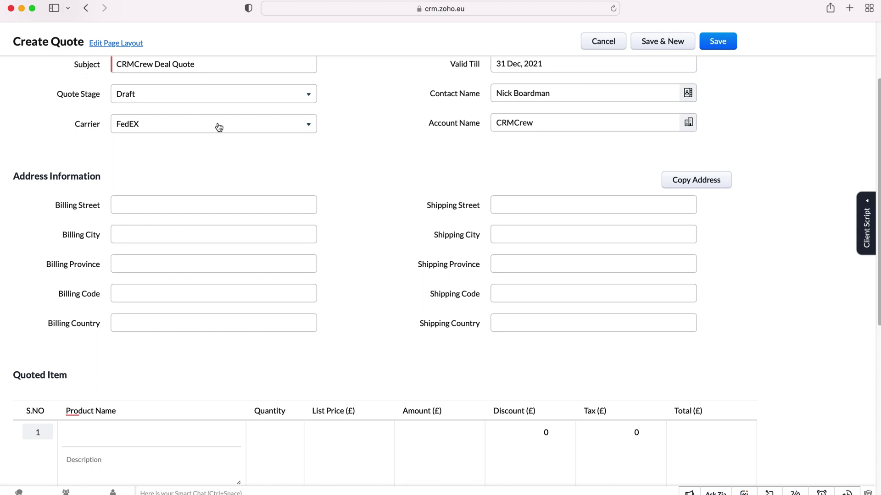
pyautogui.click(186, 203)
pyautogui.scroll(-3, 384, 234)
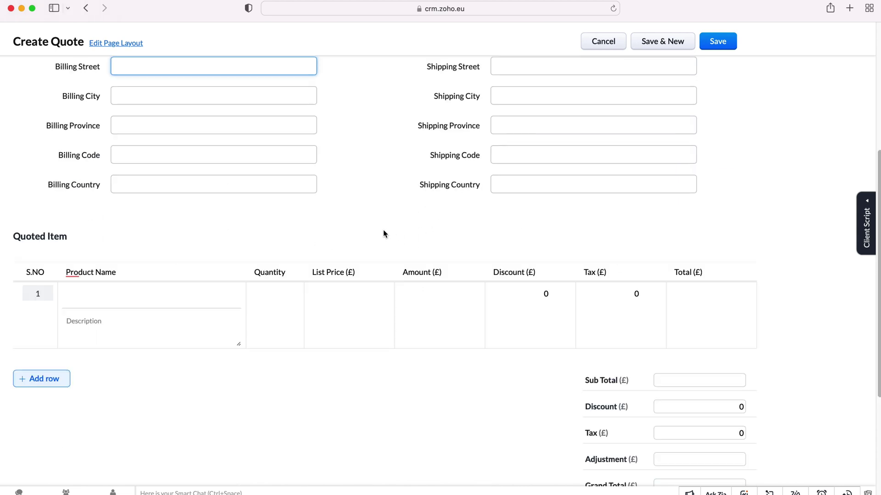
pyautogui.scroll(-3, 199, 276)
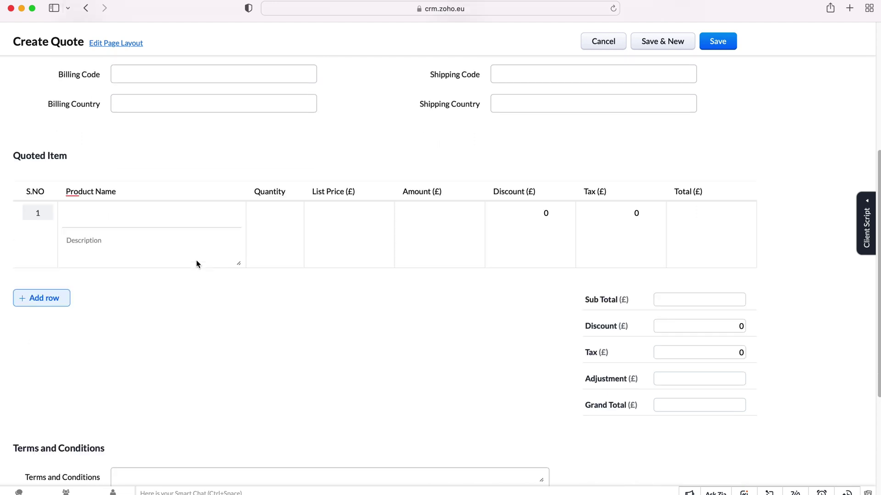
pyautogui.scroll(1, 202, 280)
# Step: Add Test Product (123456) as the quoted item with quantity 5, bringing the grand total to 50.00
pyautogui.click(94, 210)
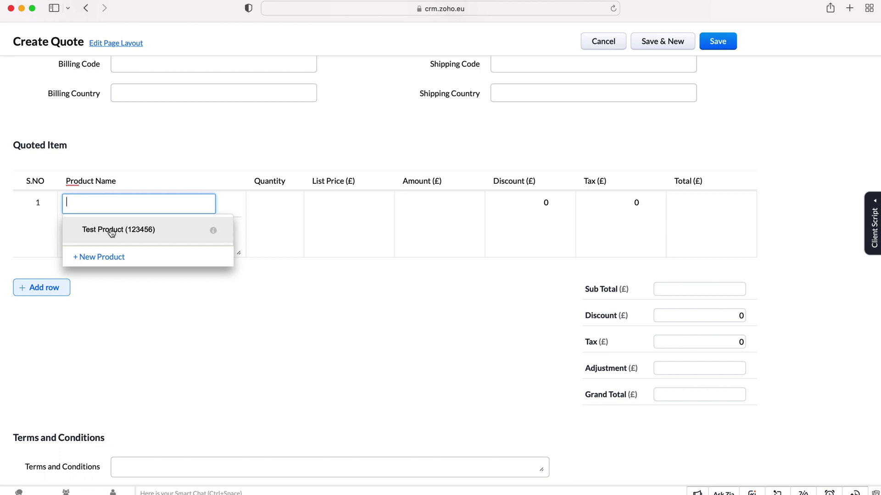
pyautogui.click(111, 233)
pyautogui.click(261, 202)
pyautogui.click(296, 206)
pyautogui.press('BackSpace')
pyautogui.write('5')
pyautogui.click(325, 329)
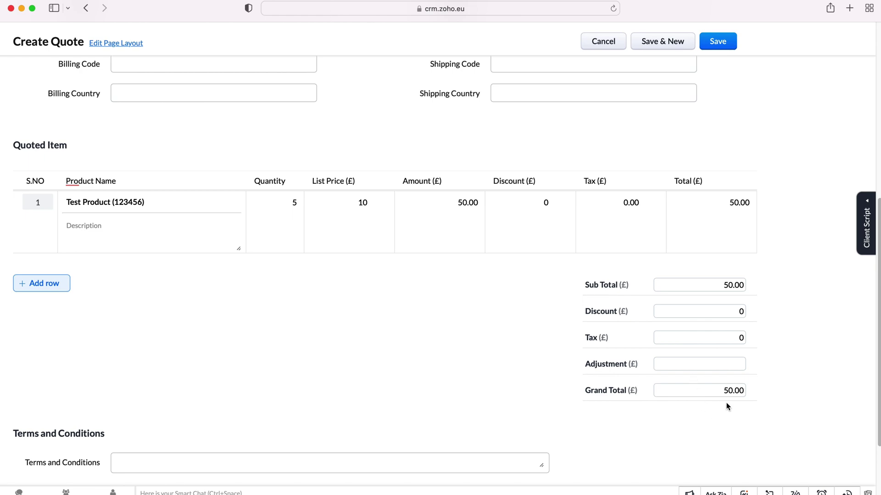
# Step: Save the quote and check that CRMCrew Deal Quote appears as a Draft under the deal's Quotes
pyautogui.scroll(10, 401, 379)
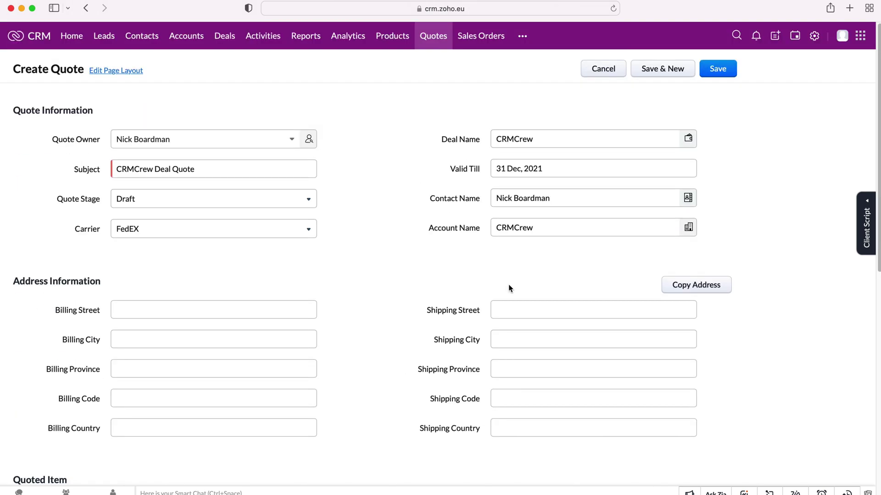
pyautogui.click(725, 69)
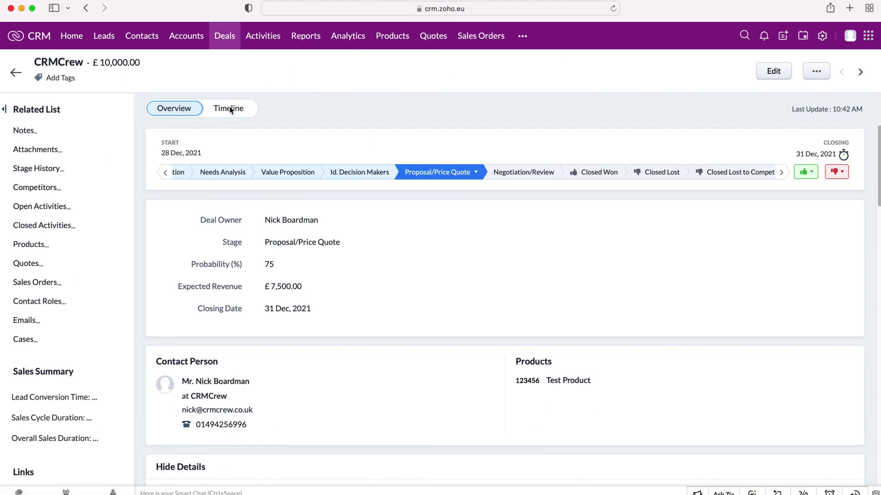
pyautogui.scroll(-15, 238, 110)
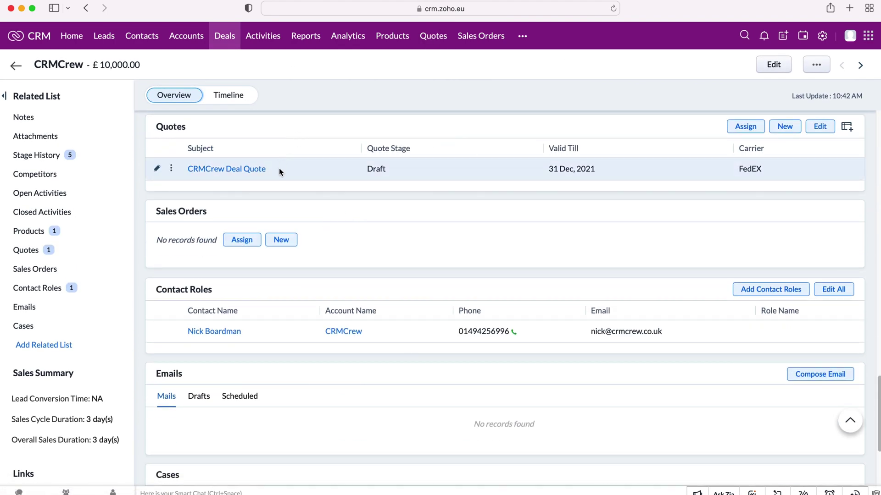
pyautogui.click(172, 170)
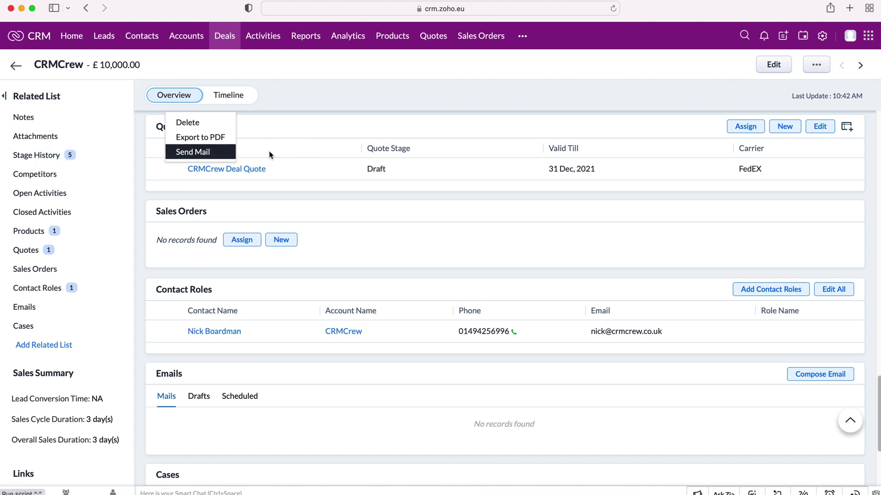
pyautogui.click(337, 131)
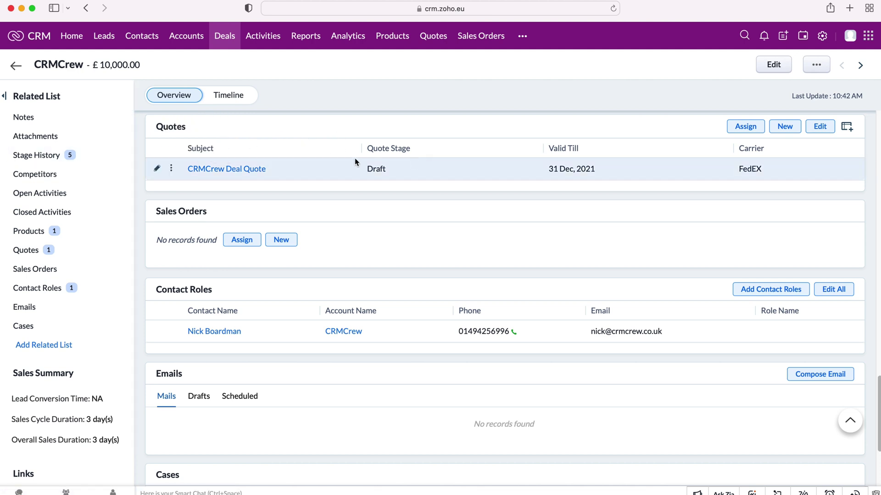
pyautogui.scroll(15, 354, 158)
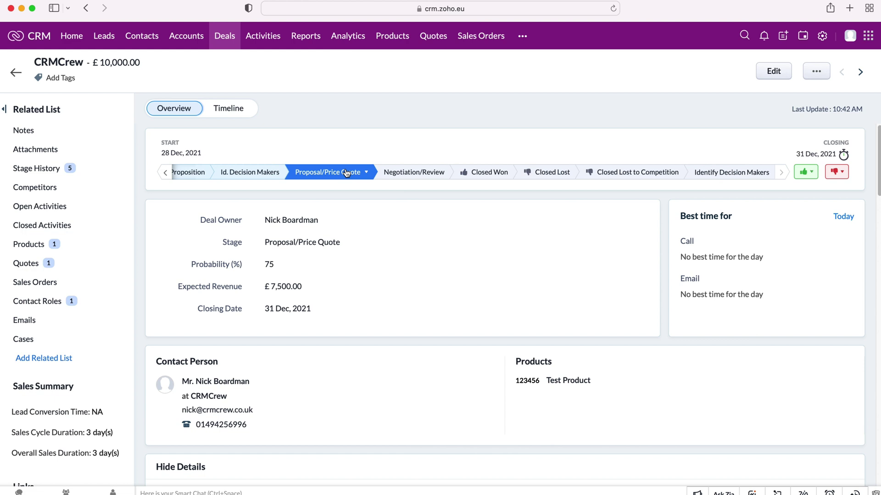
# Step: Move the CRMCrew deal to Negotiation/Review and check the 90% probability and £9,000.00 expected revenue
pyautogui.click(414, 174)
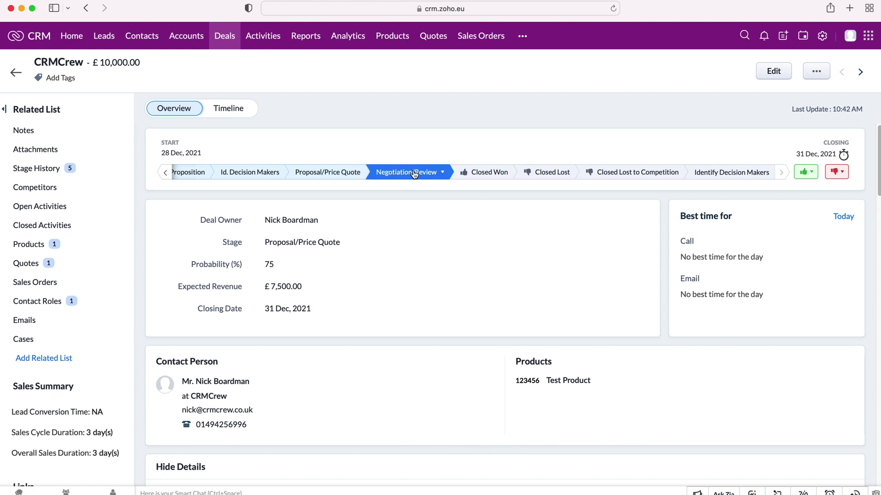
pyautogui.scroll(-1, 403, 192)
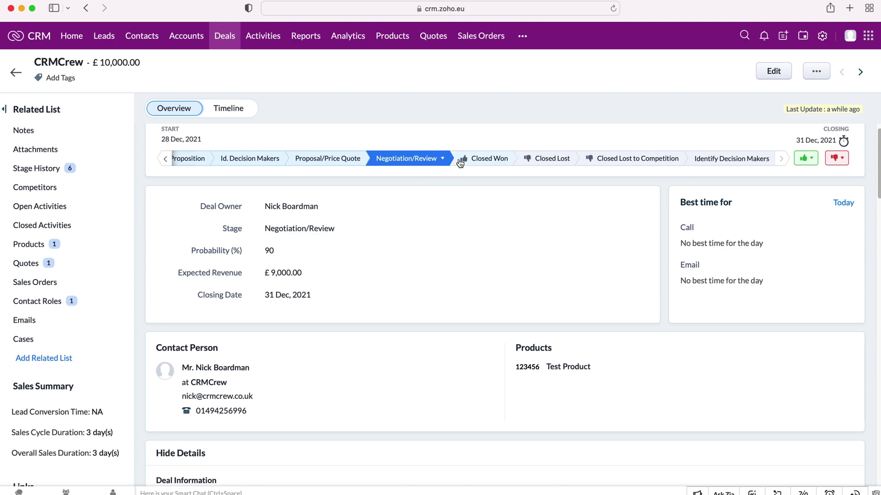
pyautogui.scroll(-10, 464, 193)
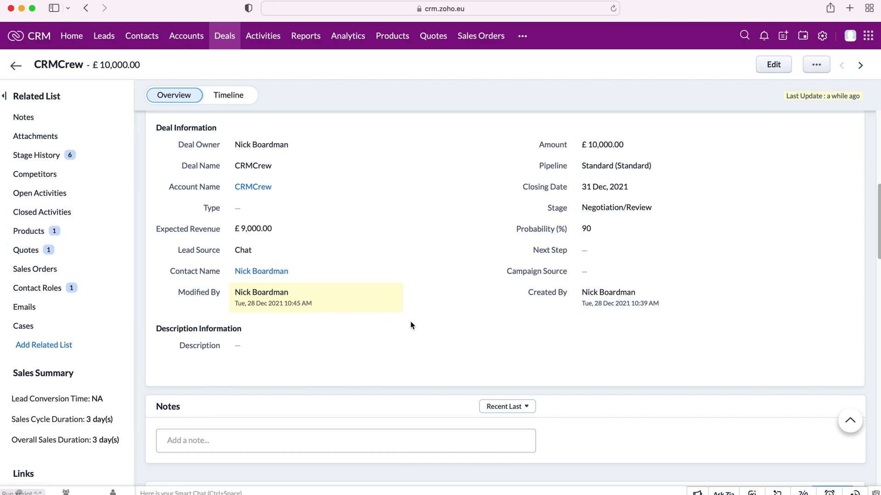
# Step: Mark the CRMCrew deal Closed Won with amount 50 and closing date 28 Dec 2021
pyautogui.scroll(10, 410, 321)
pyautogui.click(477, 174)
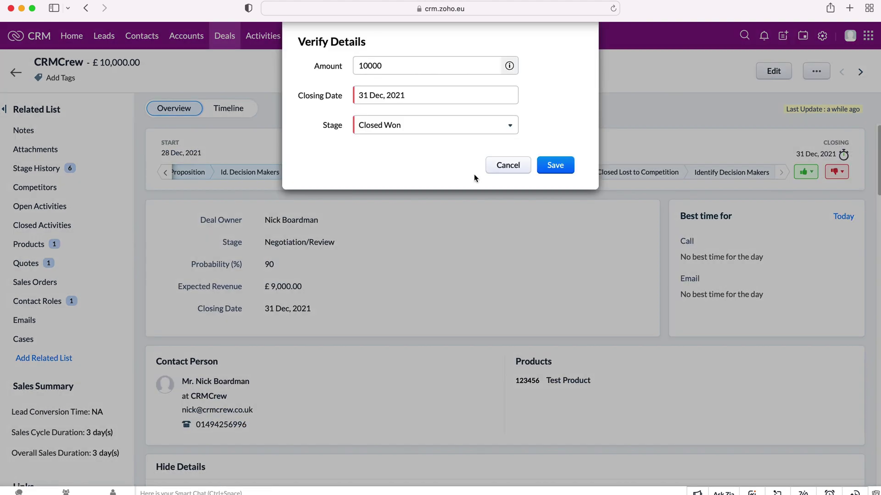
pyautogui.click(411, 65)
pyautogui.doubleClick(411, 65)
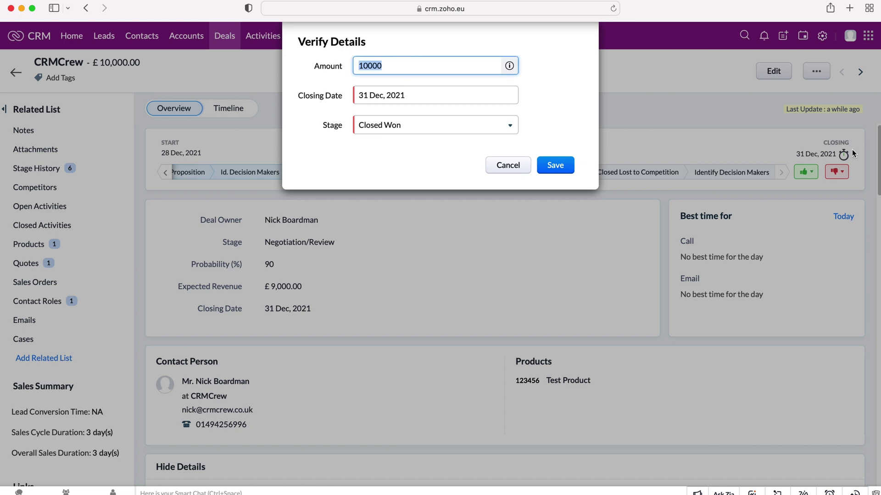
pyautogui.write('50')
pyautogui.click(570, 86)
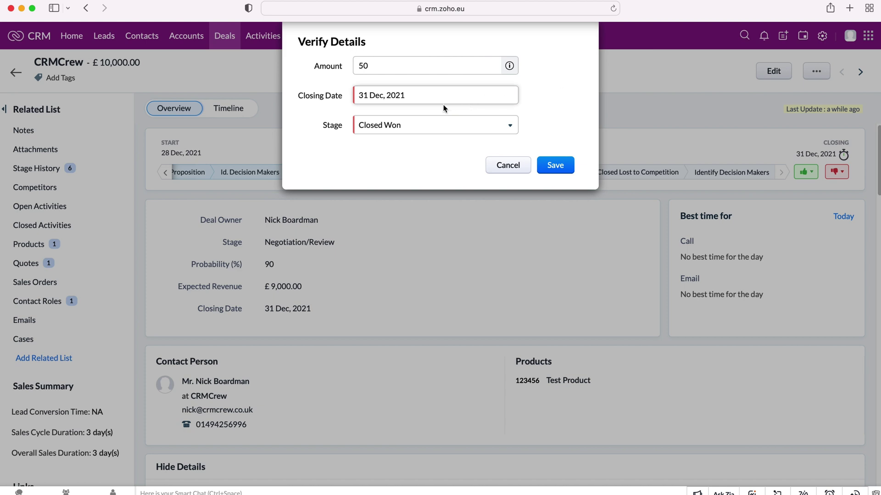
pyautogui.click(407, 95)
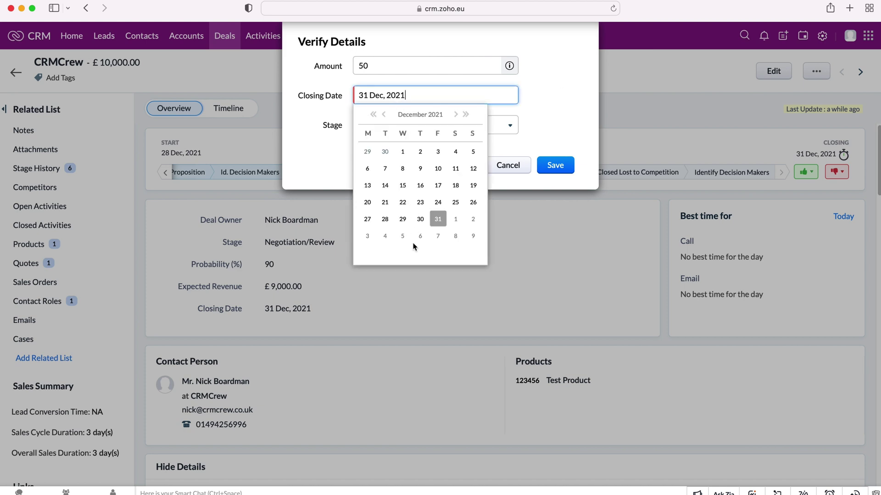
pyautogui.click(385, 218)
pyautogui.click(549, 105)
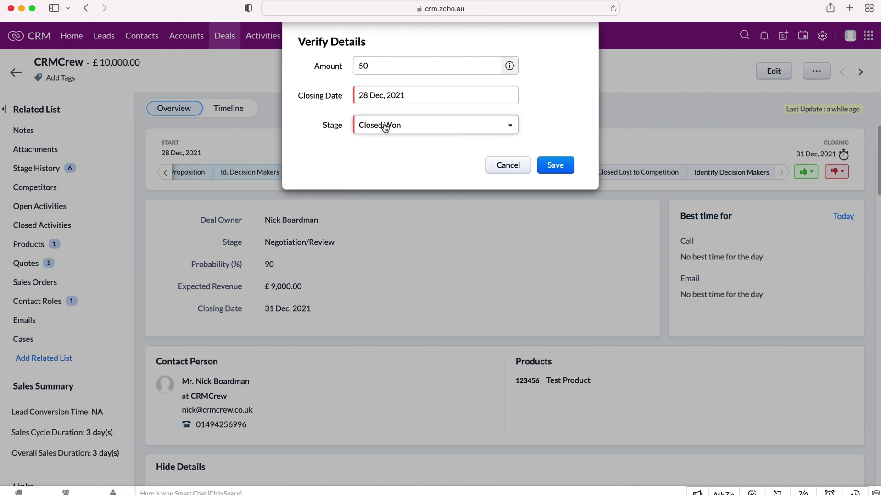
pyautogui.click(554, 166)
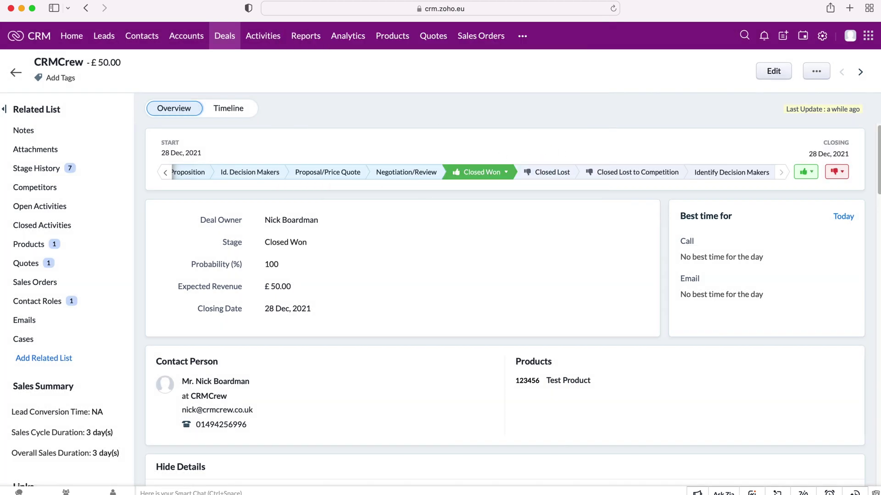
pyautogui.scroll(-5, 528, 216)
pyautogui.scroll(5, 456, 191)
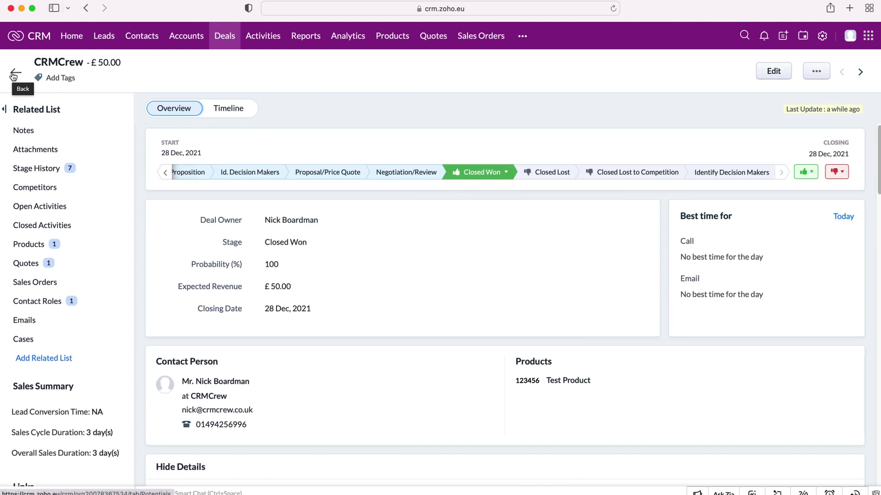
# Step: Return to all deals and display them in Kanban View by stage
pyautogui.click(14, 75)
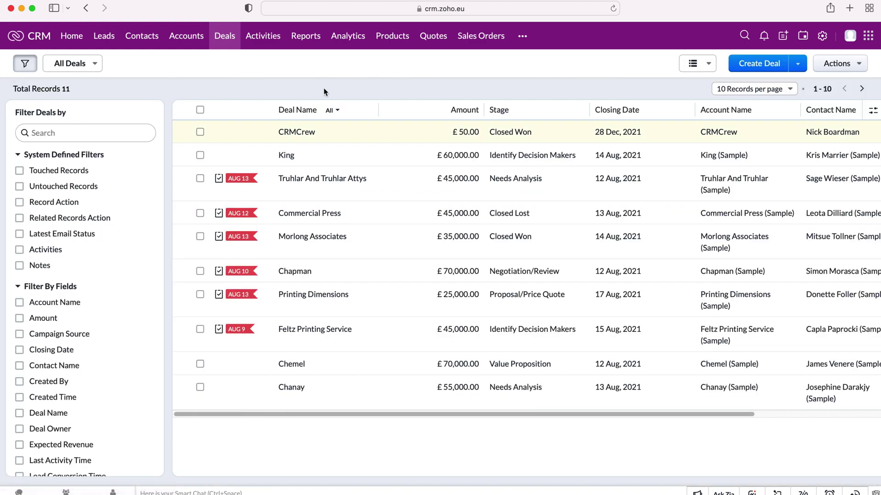
pyautogui.click(707, 65)
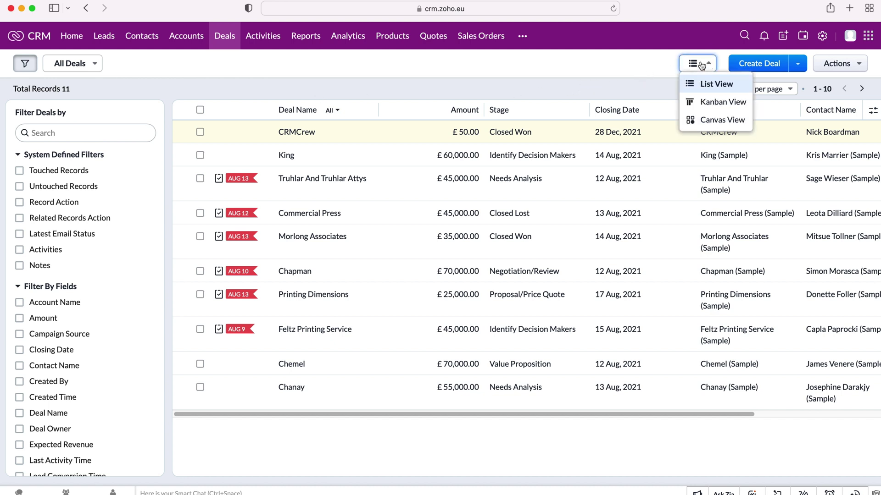
pyautogui.click(694, 102)
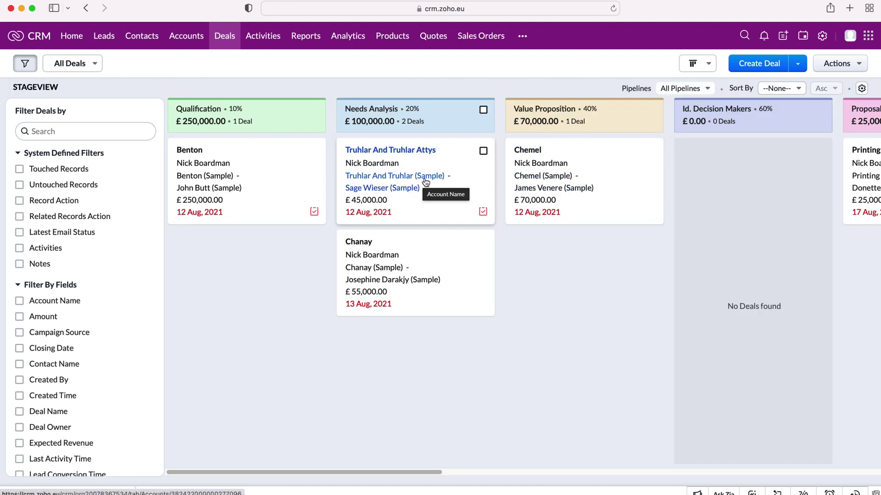
# Step: Drag the Chanay deal card into the Id. Decision Makers column
pyautogui.moveTo(406, 254)
pyautogui.mouseDown()
pyautogui.moveTo(253, 261)
pyautogui.moveTo(570, 265)
pyautogui.moveTo(413, 264)
pyautogui.mouseUp()
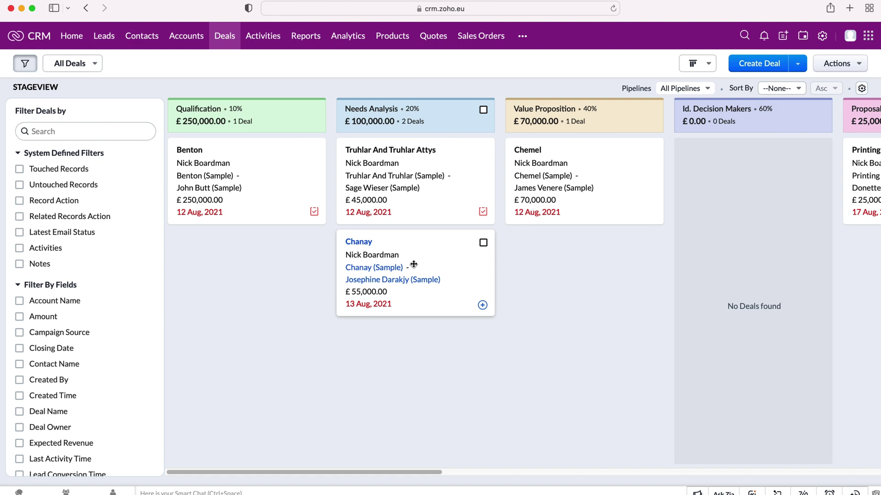
pyautogui.moveTo(413, 265); pyautogui.dragTo(774, 242)
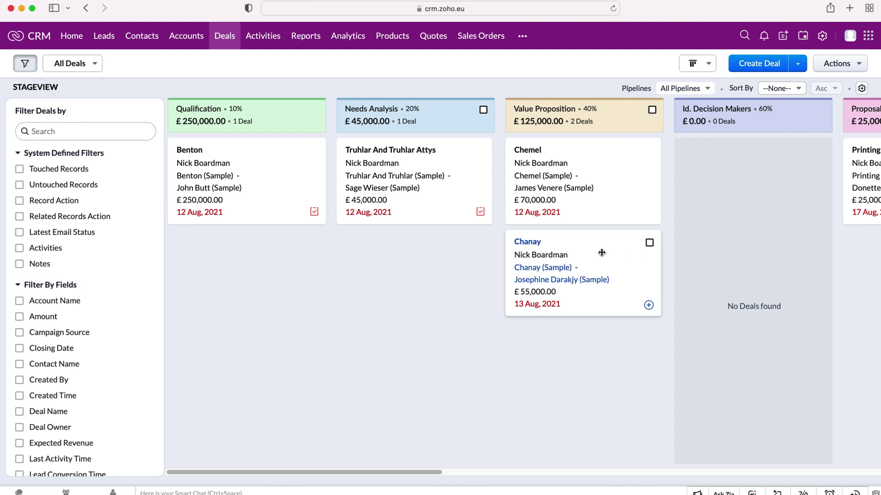
pyautogui.moveTo(598, 252); pyautogui.dragTo(748, 232)
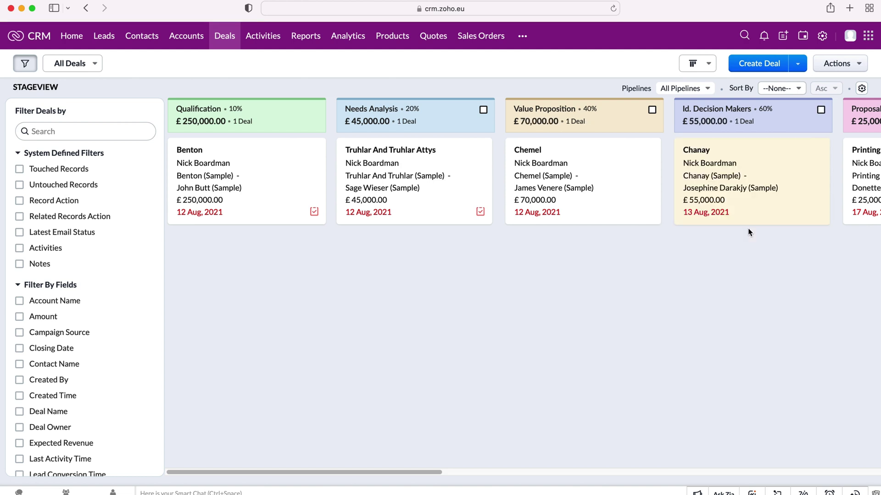